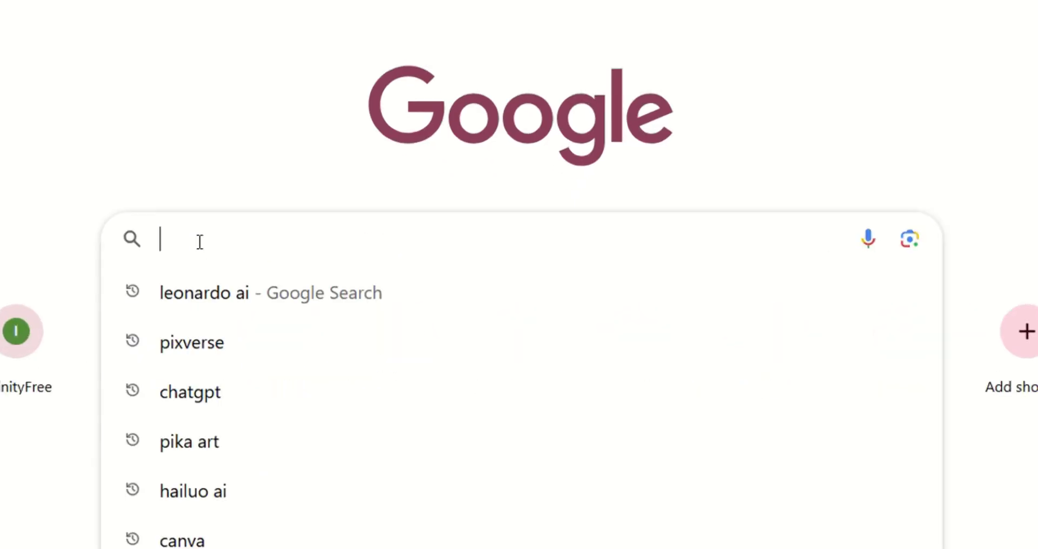
pyautogui.write('https://digen.ai/explore')
pyautogui.press('Return')
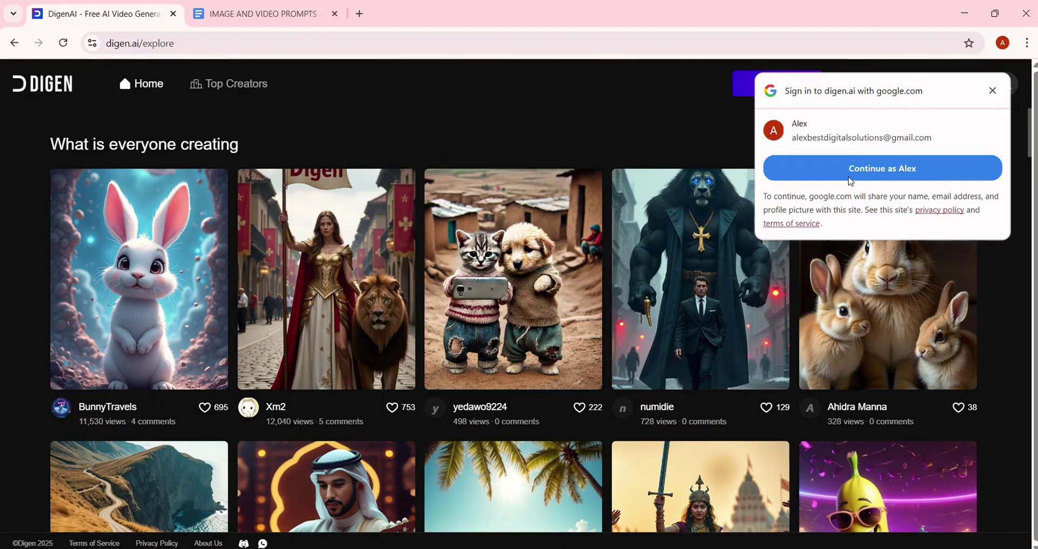
# - Close the Google sign-in popup, then scroll through the community creations and back up
pyautogui.click(992, 91)
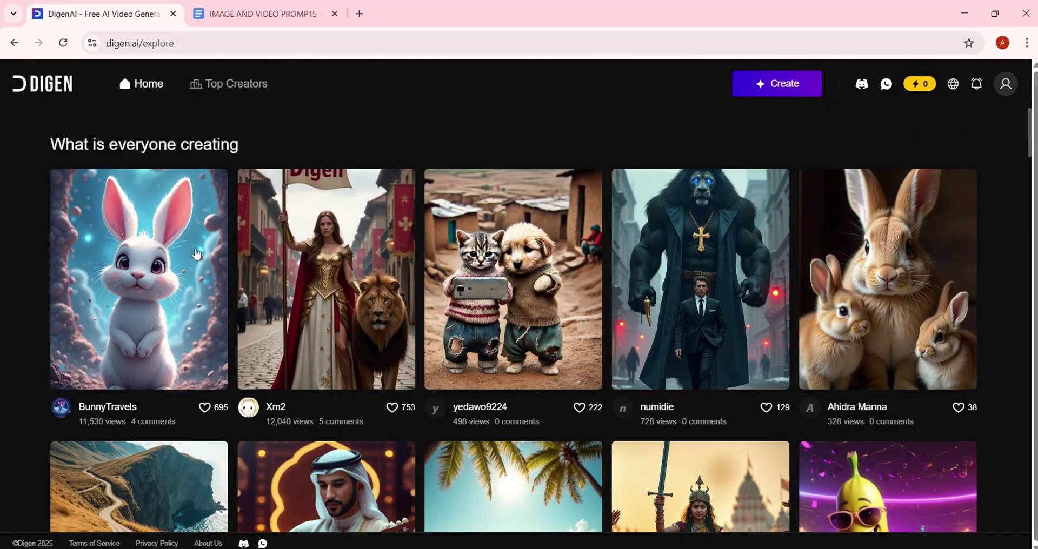
pyautogui.scroll(-5, 585, 289)
pyautogui.scroll(-4, 586, 289)
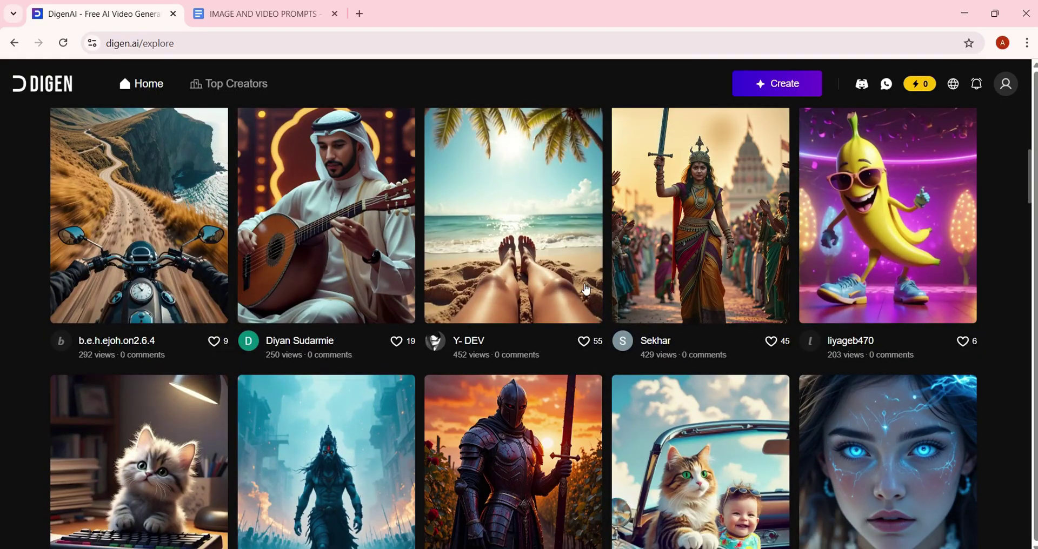
pyautogui.scroll(-8, 456, 339)
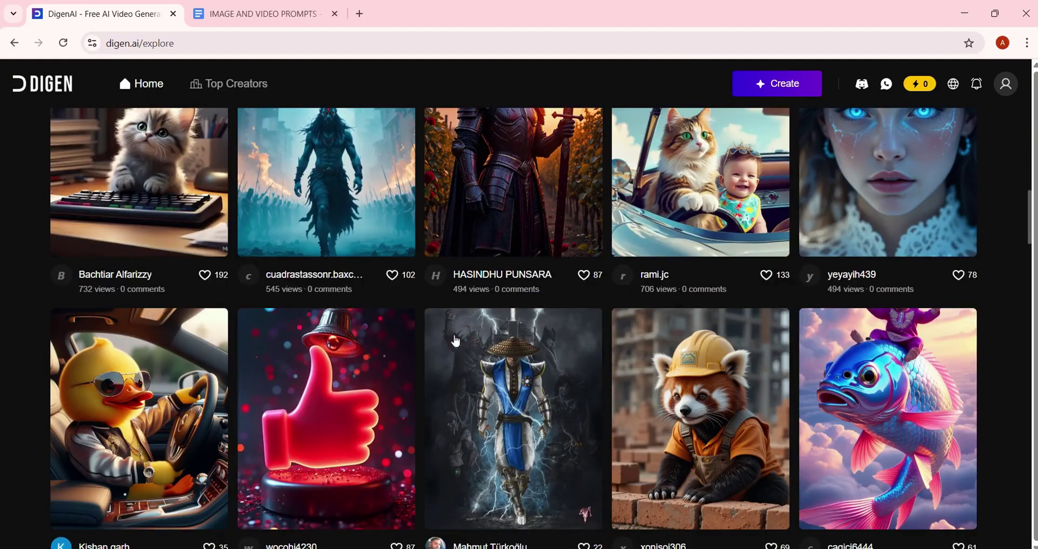
pyautogui.scroll(-6, 641, 343)
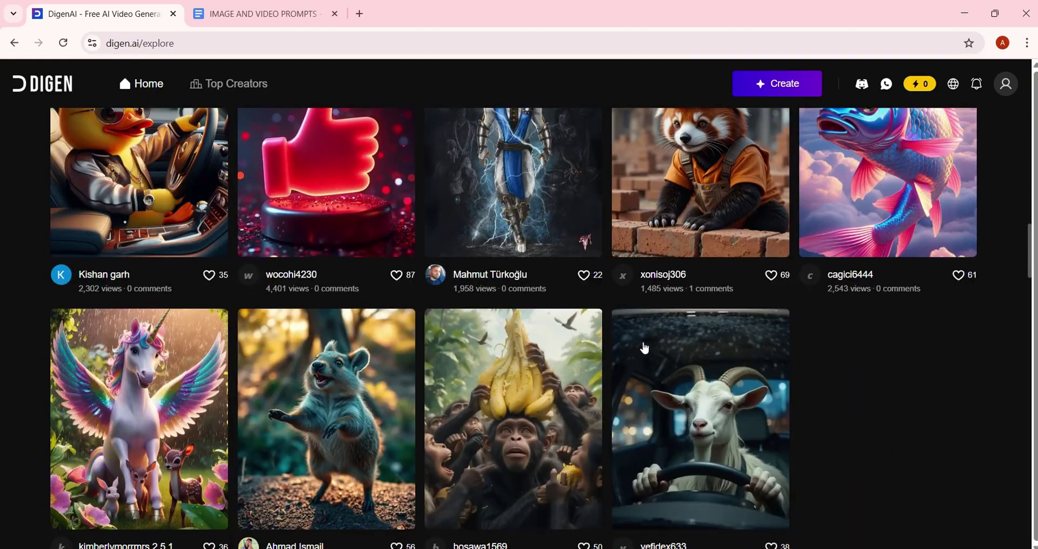
pyautogui.scroll(-3, 813, 360)
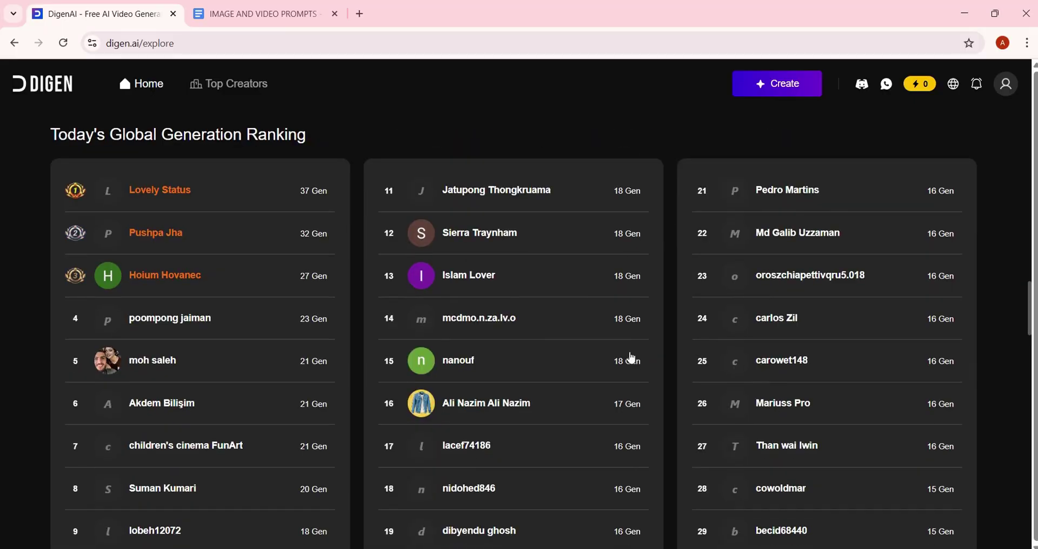
pyautogui.scroll(20, 756, 324)
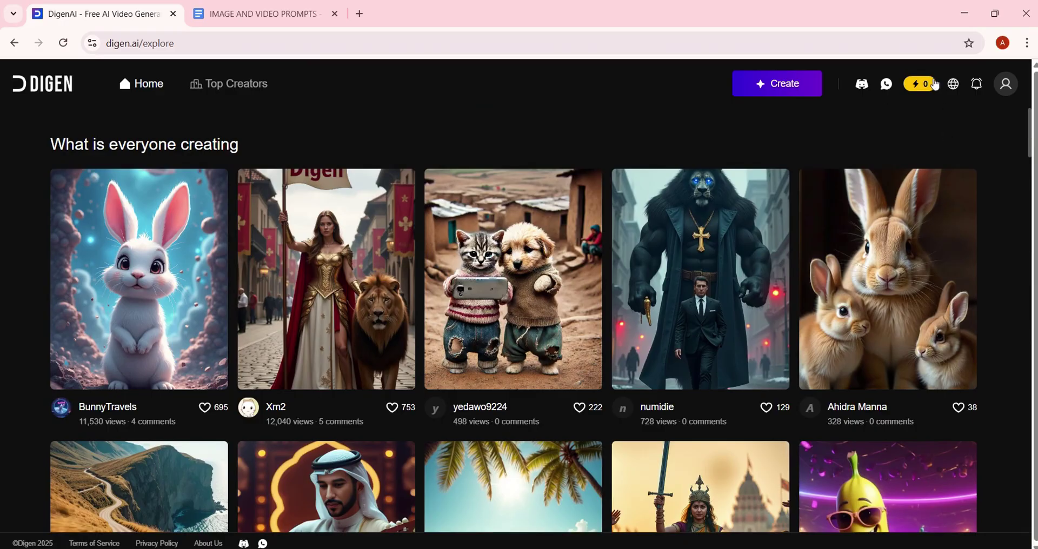
# - Reach the free sign-up form via Sign In, then select its email and verification code fields
pyautogui.click(919, 90)
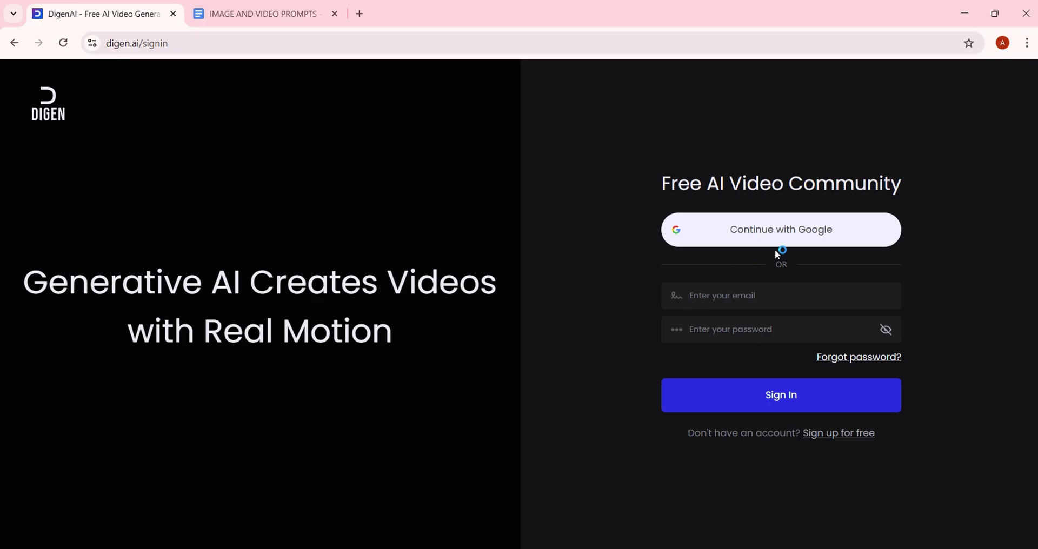
pyautogui.click(852, 439)
pyautogui.click(728, 250)
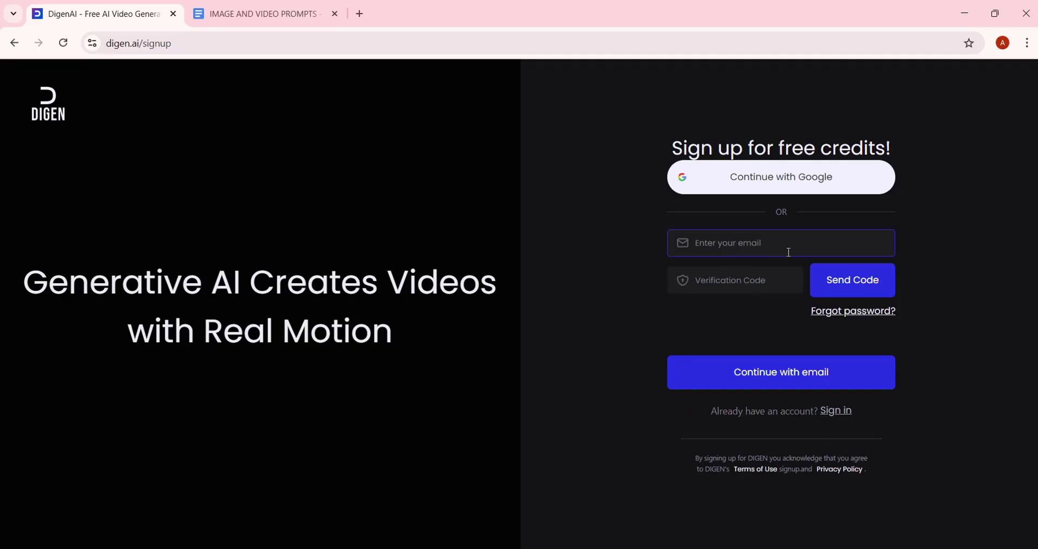
pyautogui.click(745, 288)
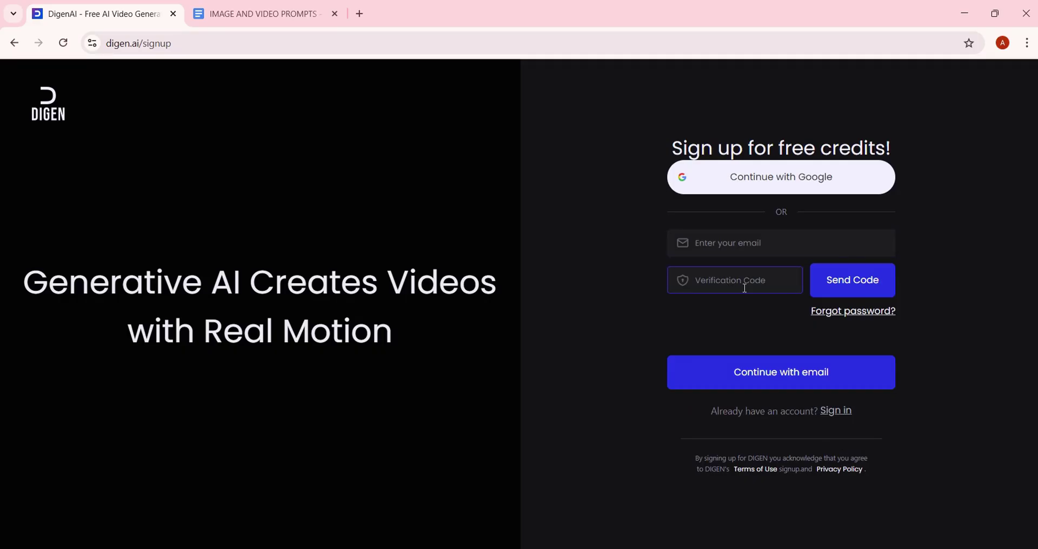
# - In a new tab, search 'tempmail' and open the temp-mail.org site
pyautogui.click(360, 14)
pyautogui.write('tempmail')
pyautogui.press('Return')
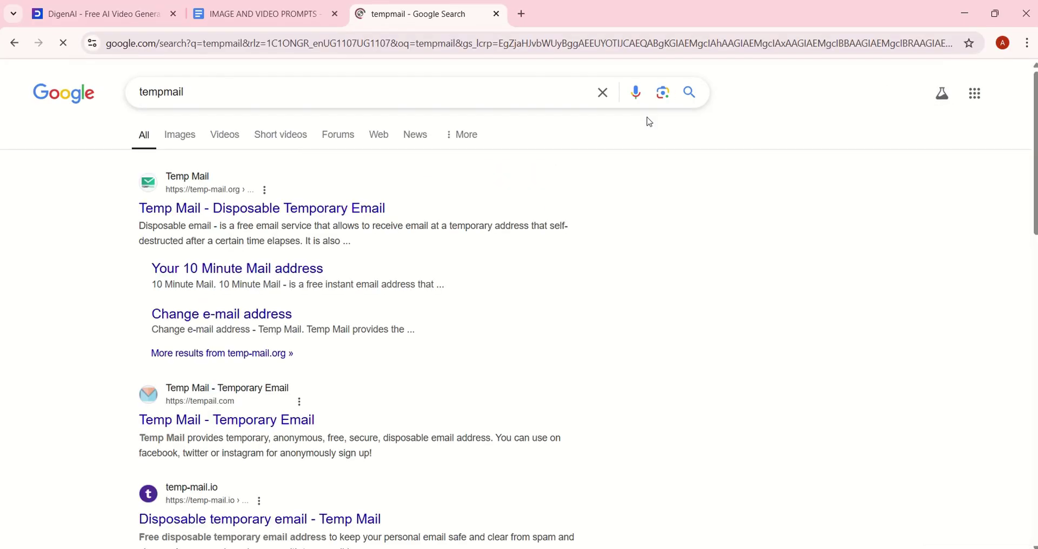
pyautogui.click(291, 212)
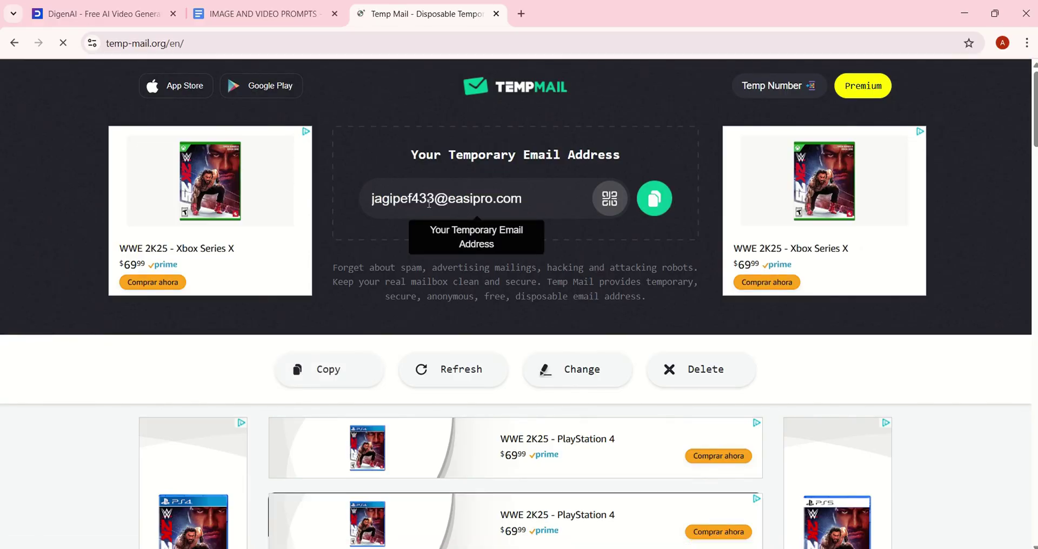
# - Generate a fresh disposable address, copy it, and return to the DigenAI tab
pyautogui.click(704, 375)
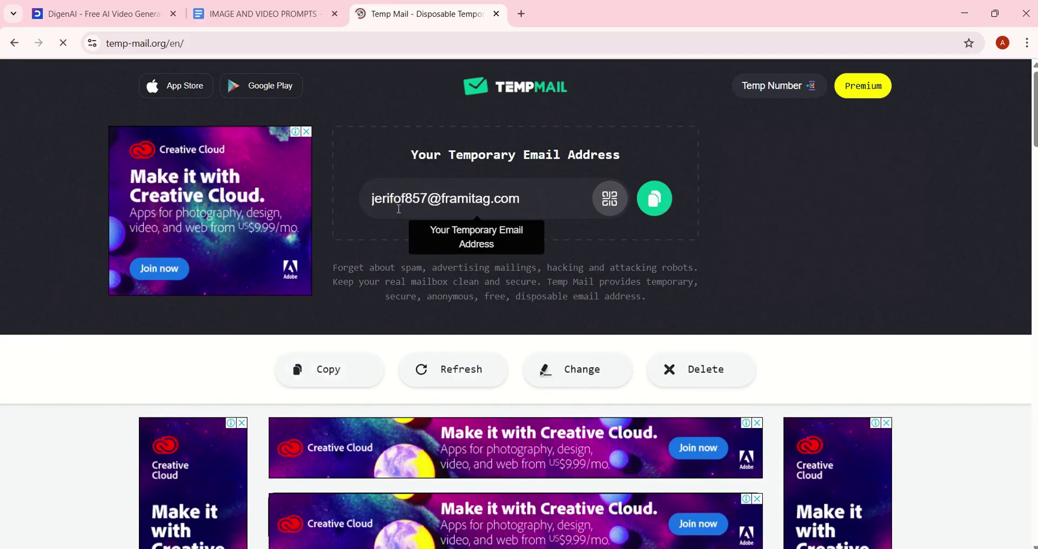
pyautogui.click(655, 200)
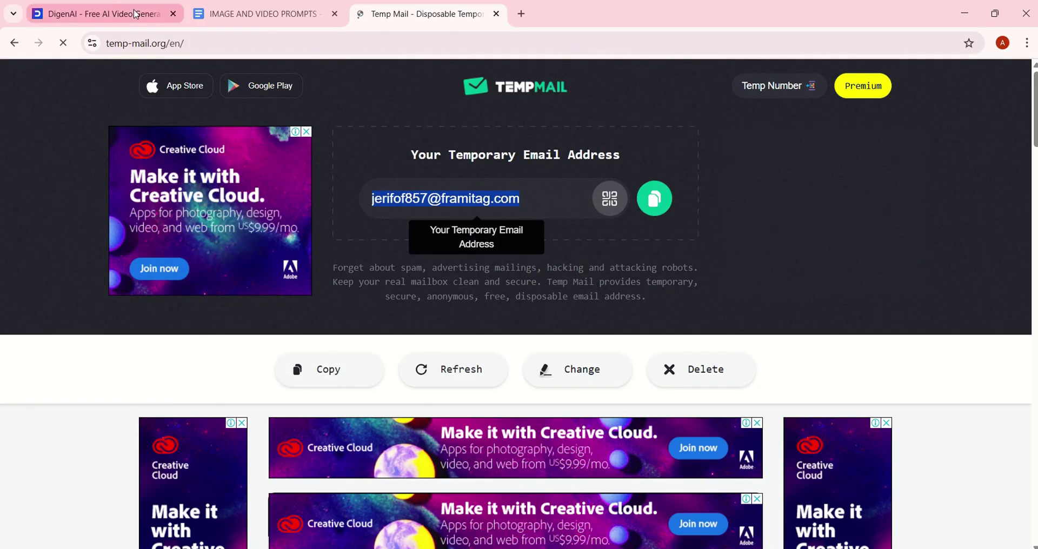
pyautogui.click(102, 13)
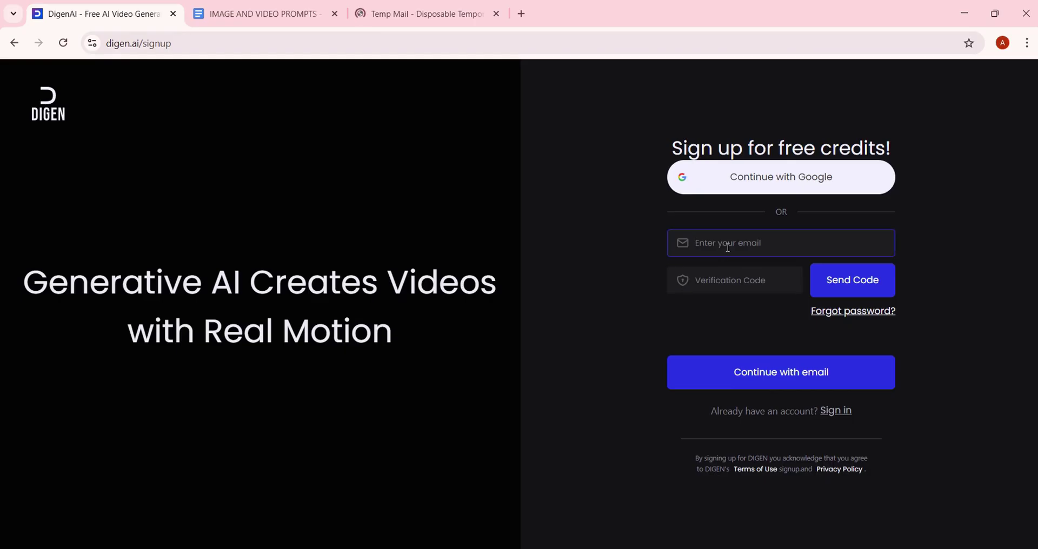
# - Paste the disposable address into the email field and send a verification code to it
pyautogui.hotkey('ctrl', 'v')
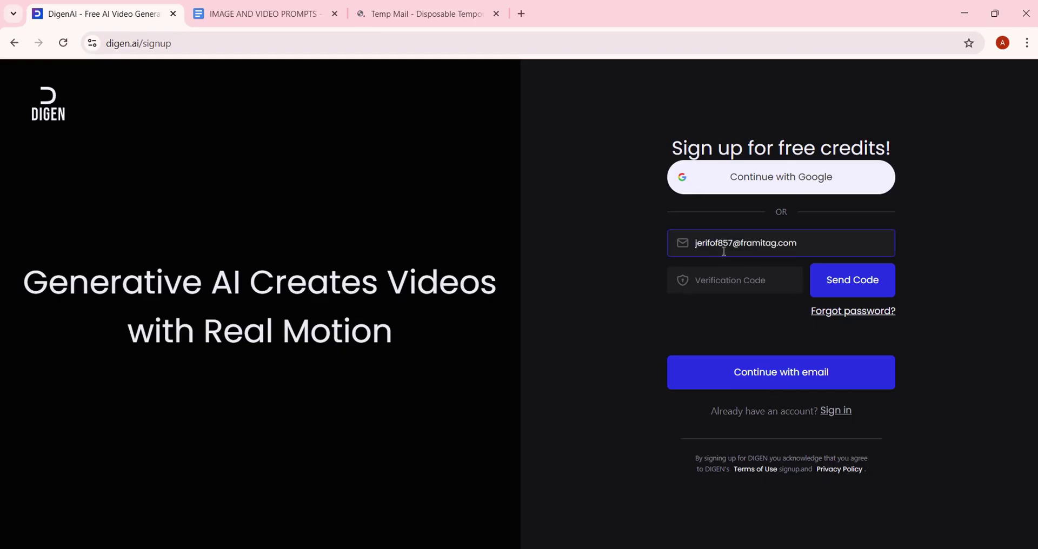
pyautogui.click(867, 286)
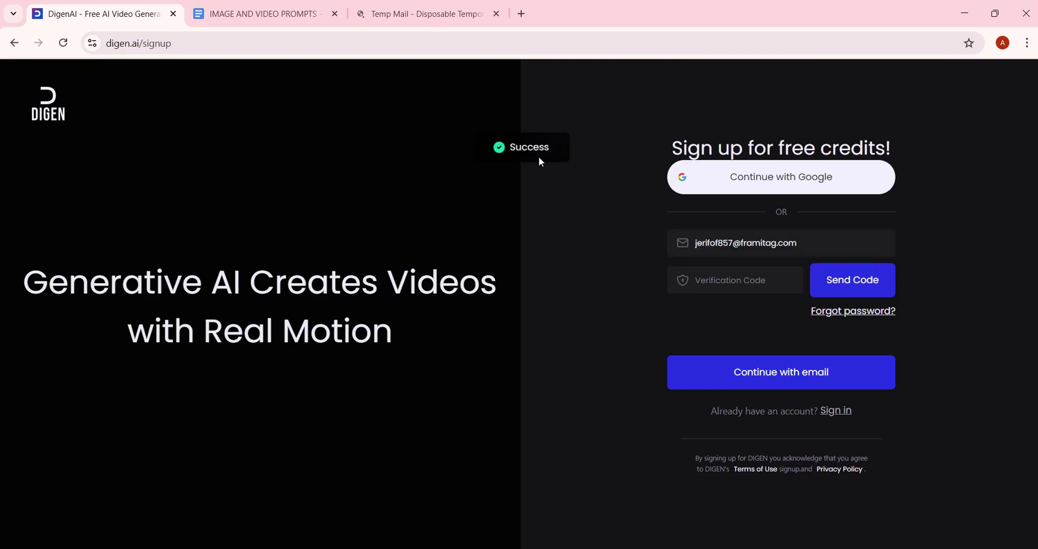
# - Open the DIGEN verification email in the Temp Mail inbox and select its code
pyautogui.click(411, 16)
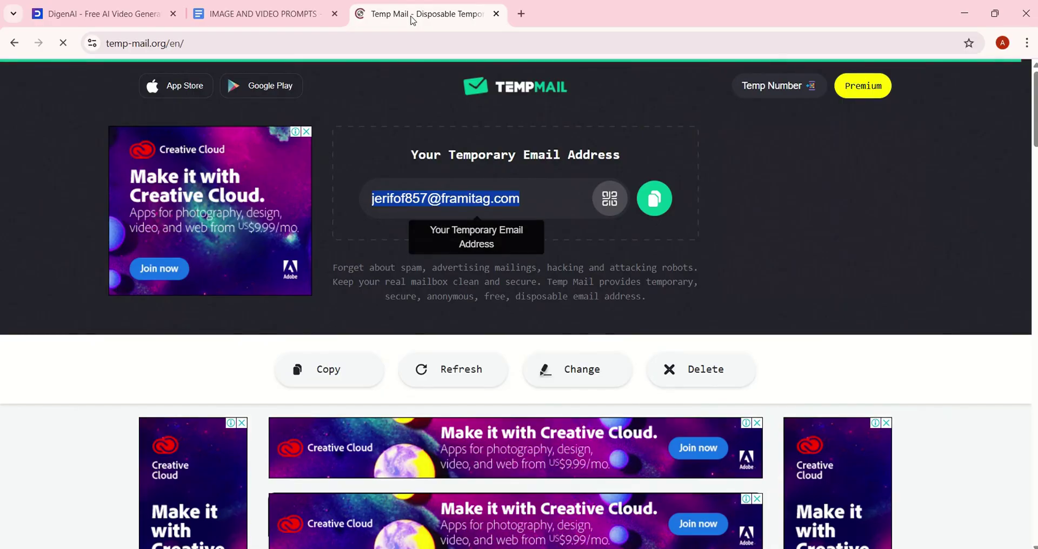
pyautogui.scroll(-3, 541, 370)
pyautogui.scroll(-3, 539, 368)
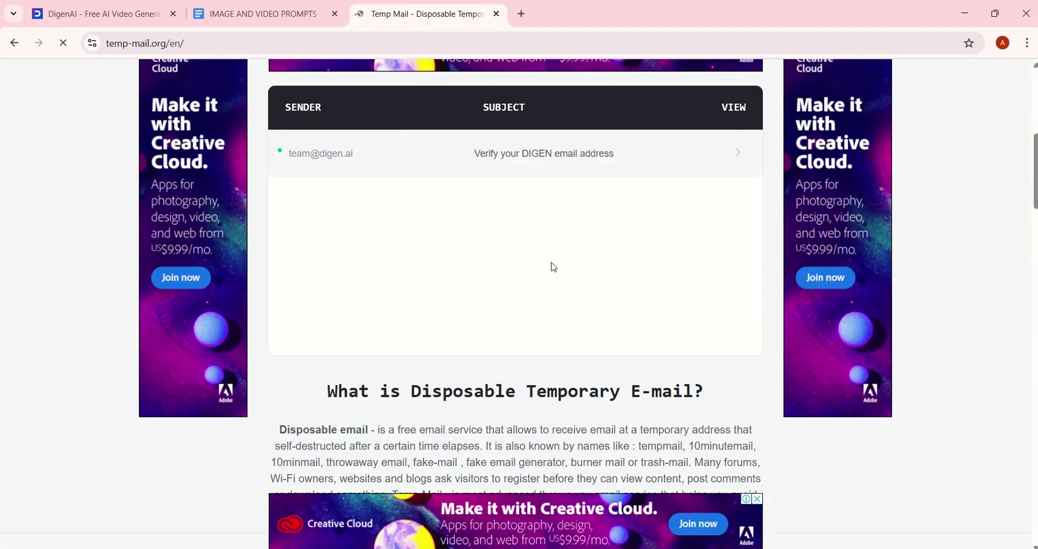
pyautogui.click(543, 155)
pyautogui.scroll(-3, 521, 273)
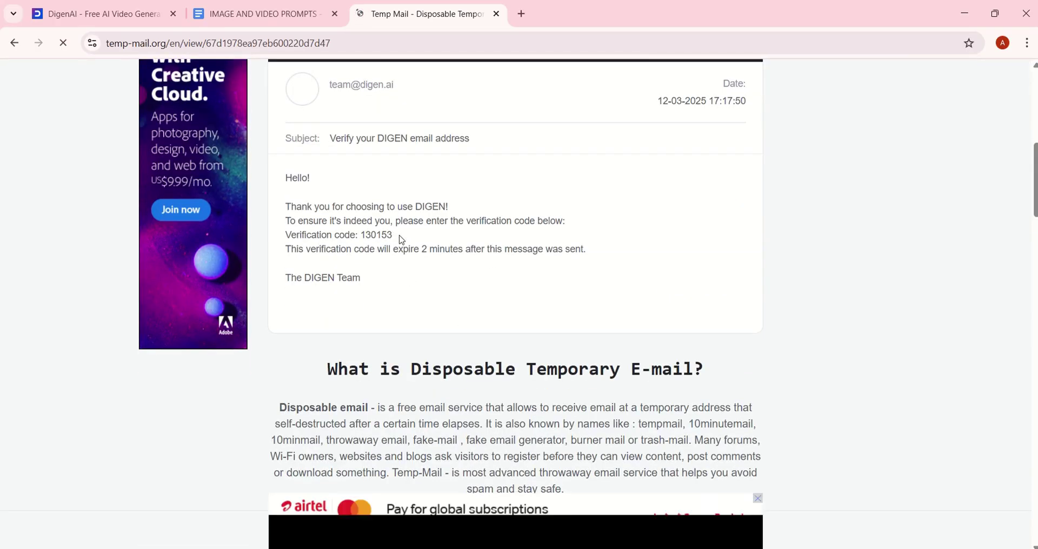
pyautogui.moveTo(398, 238); pyautogui.dragTo(364, 235)
# - Paste the verification code into the sign-up form and continue with email
pyautogui.hotkey('ctrl', '1')
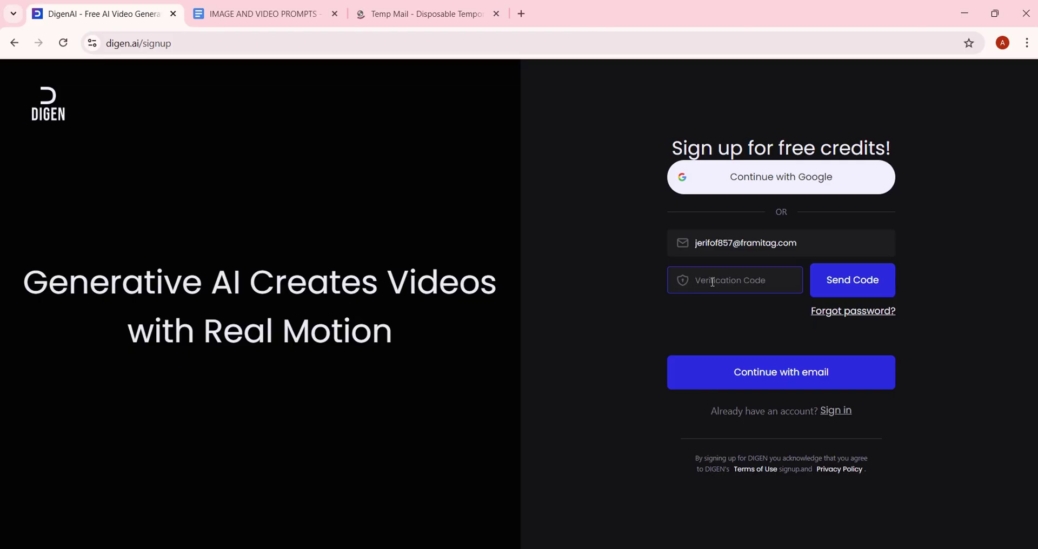
pyautogui.click(712, 283)
pyautogui.hotkey('ctrl', 'v')
pyautogui.click(792, 377)
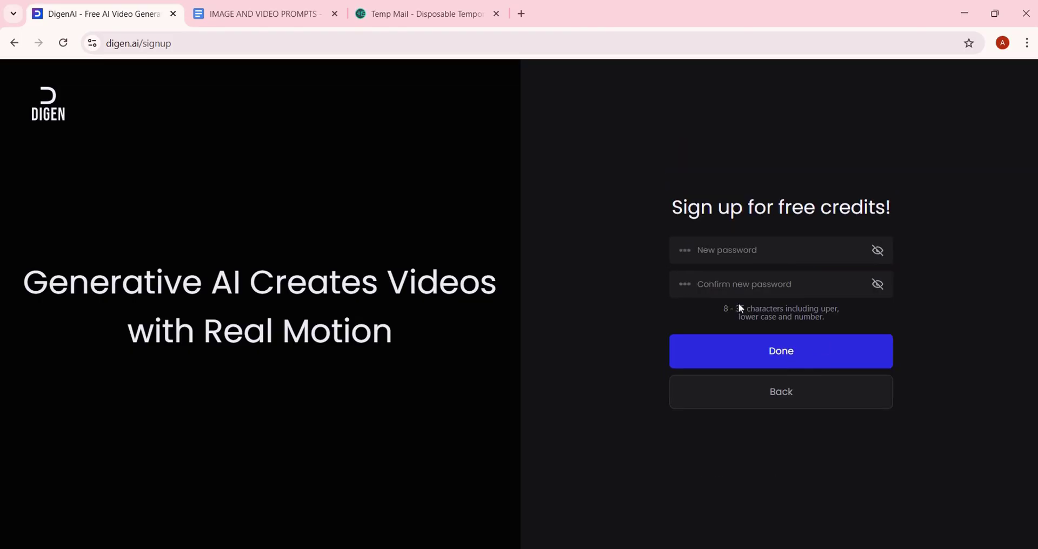
# - Enter and confirm a new account password to finish creating the account
pyautogui.hotkey('ctrl', 'v')
pyautogui.click(745, 287)
pyautogui.write('****')
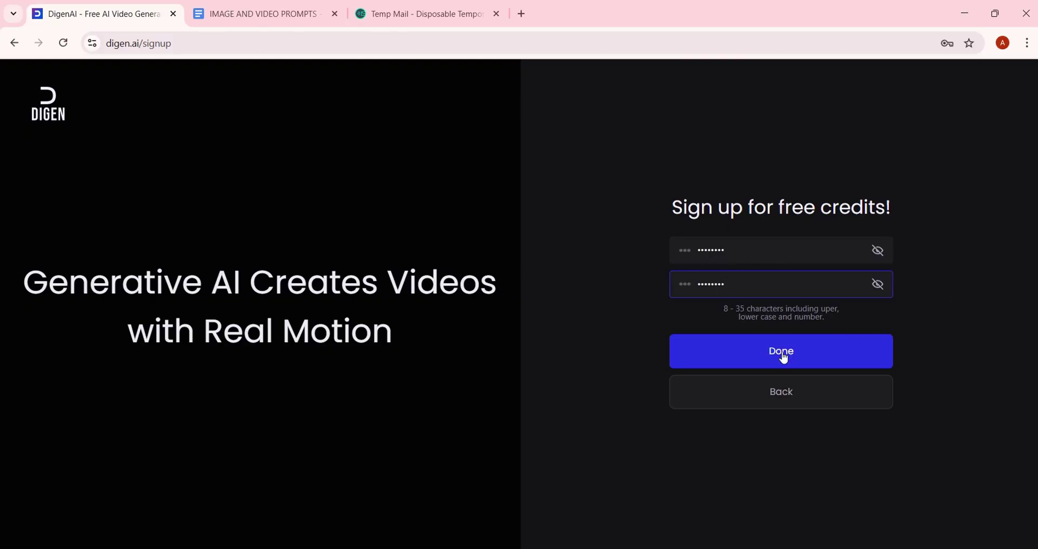
pyautogui.click(784, 357)
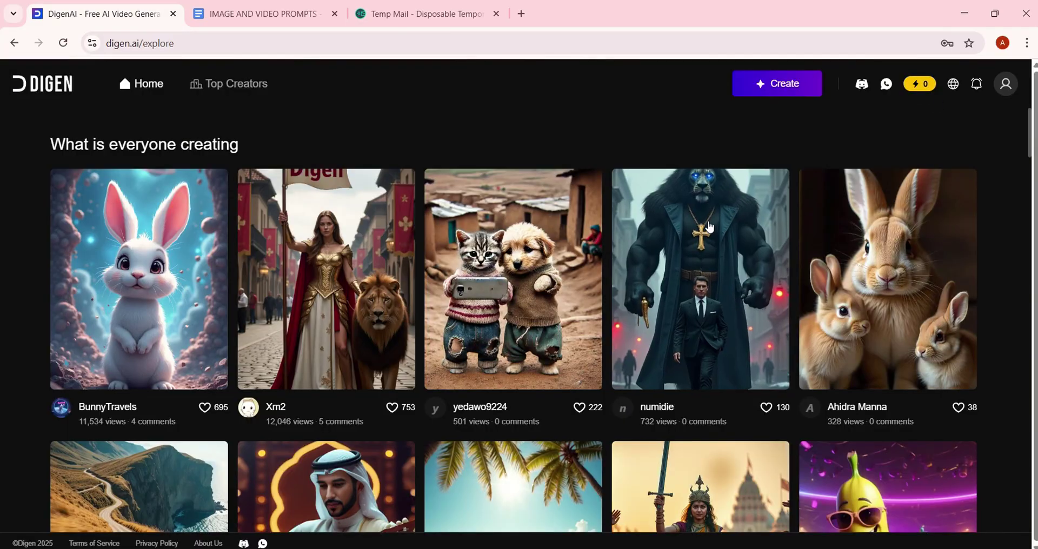
# - Open the Real Motion creator, upload the boat image as the character, and expand the image prompt
pyautogui.click(780, 87)
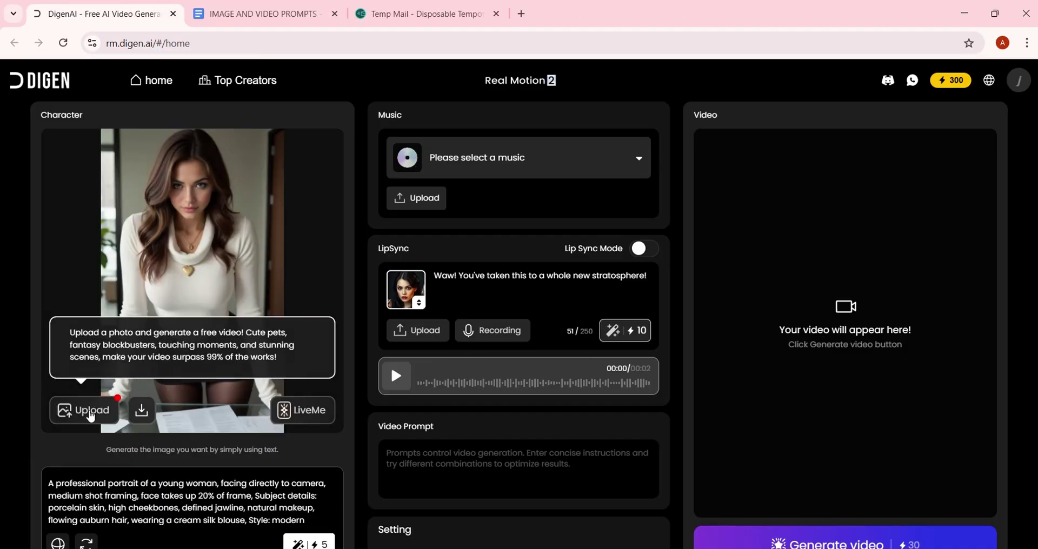
pyautogui.click(204, 254)
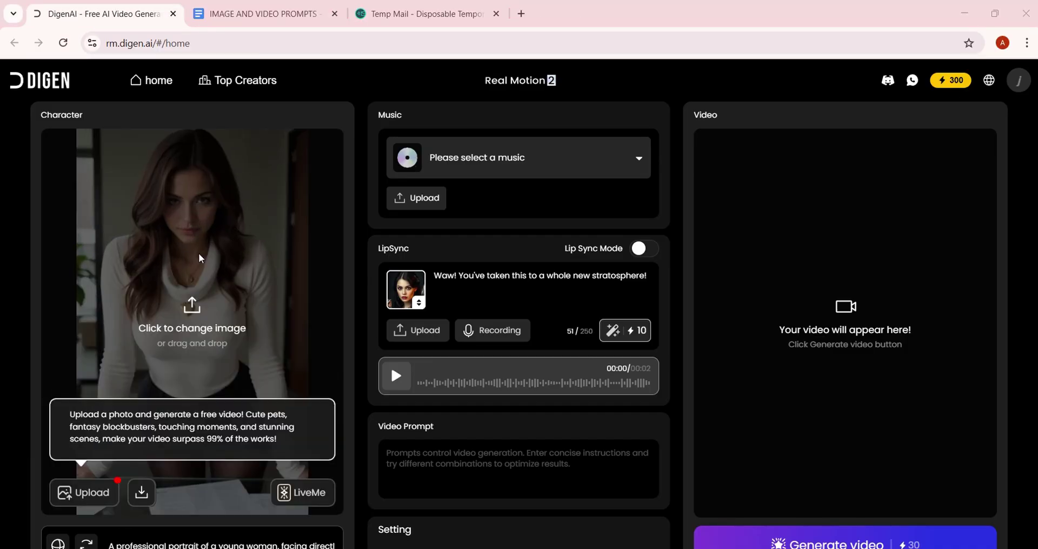
pyautogui.click(928, 528)
pyautogui.scroll(-1, 286, 217)
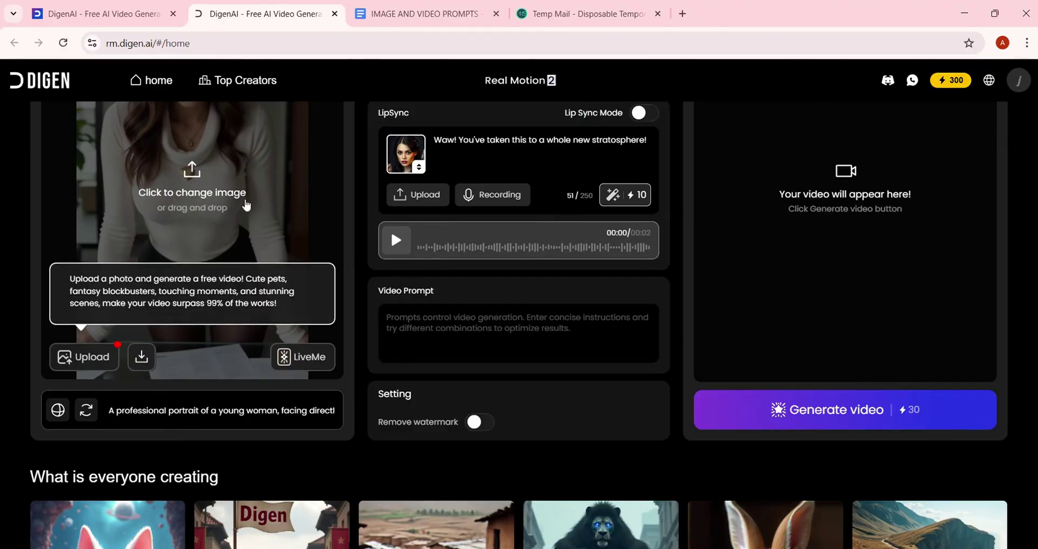
pyautogui.scroll(-1, 243, 206)
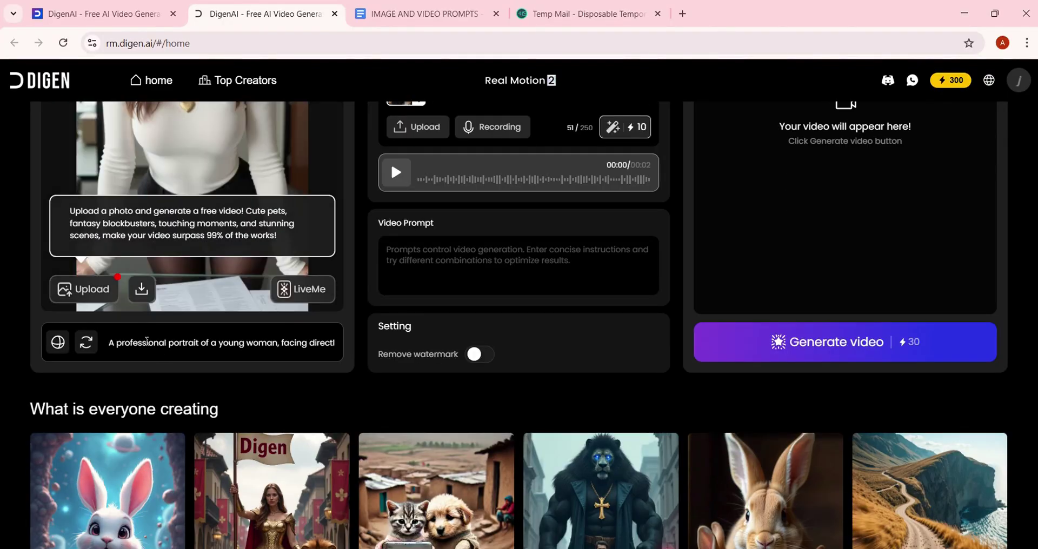
pyautogui.click(147, 342)
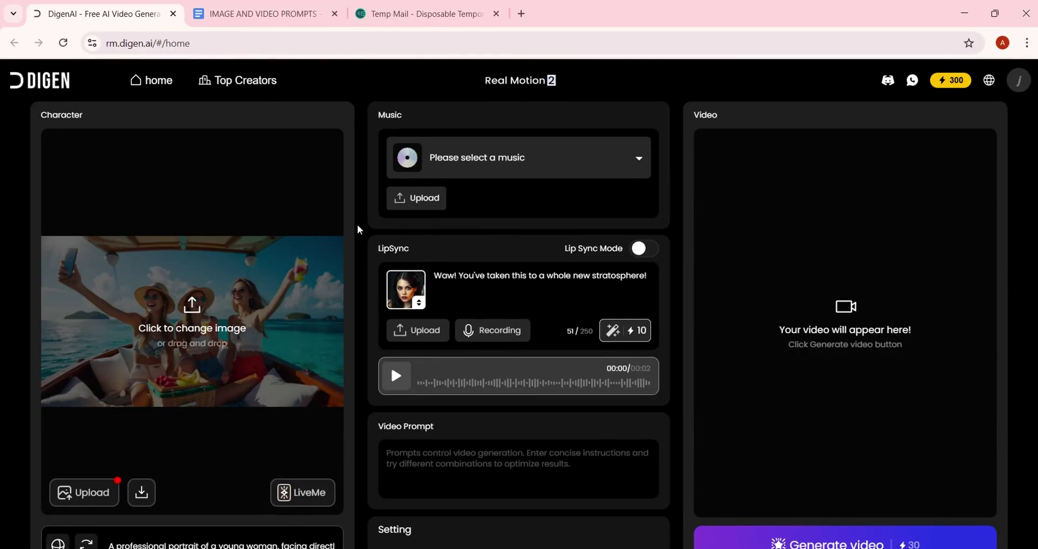
# - Choose Last Night as the background music, leaving Lip Sync Mode off after toggling it
pyautogui.scroll(-1, 358, 230)
pyautogui.scroll(1, 425, 231)
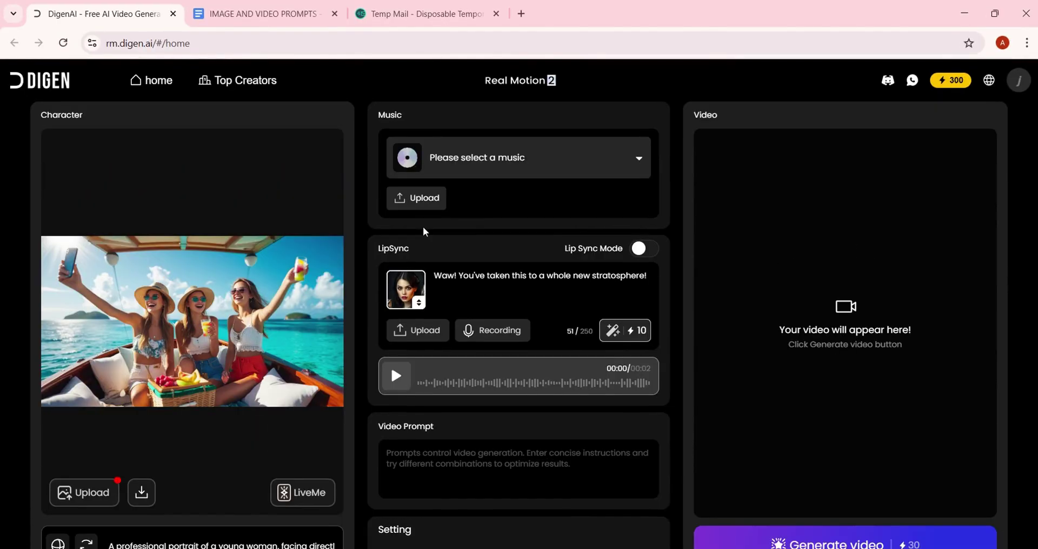
pyautogui.click(638, 162)
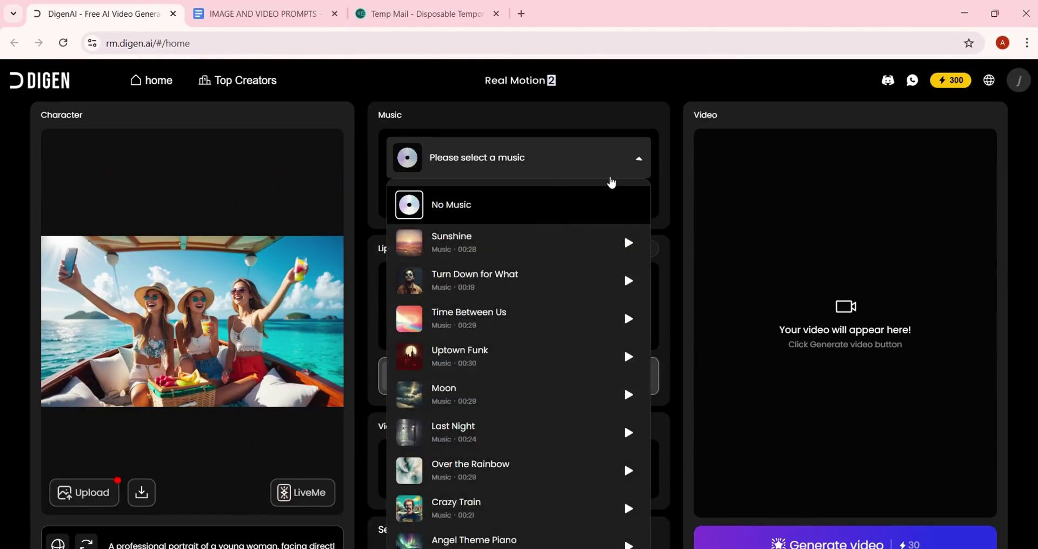
pyautogui.click(446, 434)
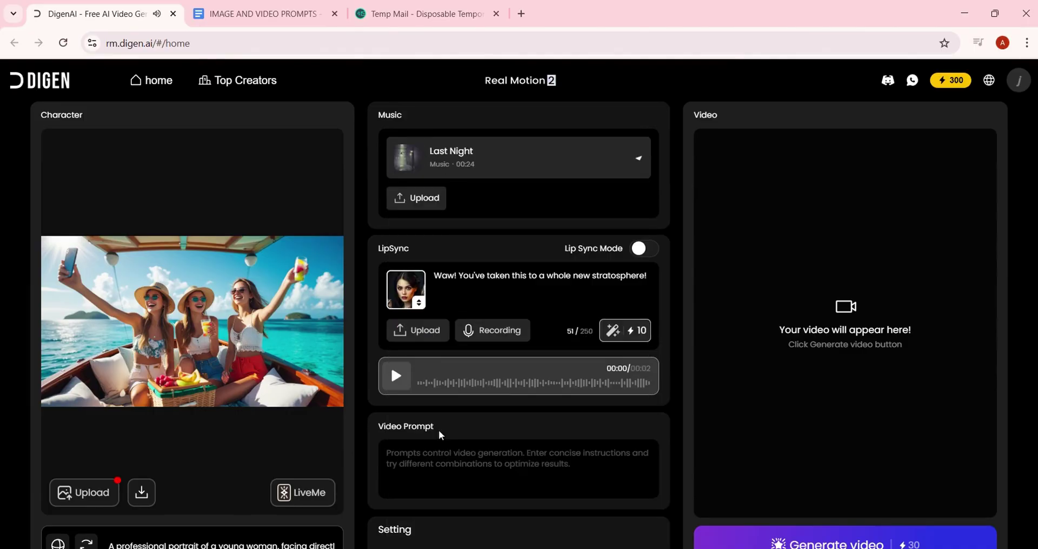
pyautogui.scroll(-1, 504, 237)
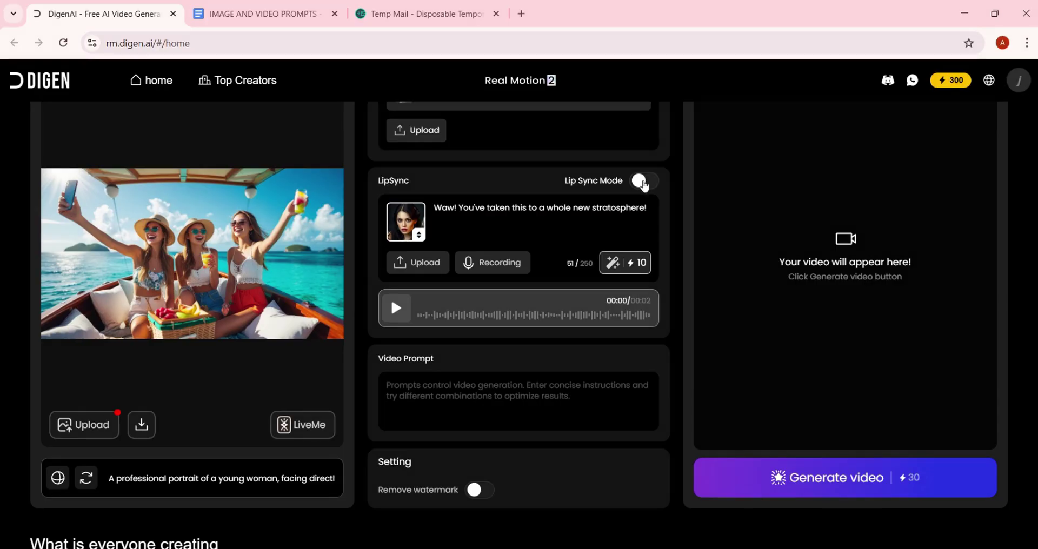
pyautogui.click(643, 181)
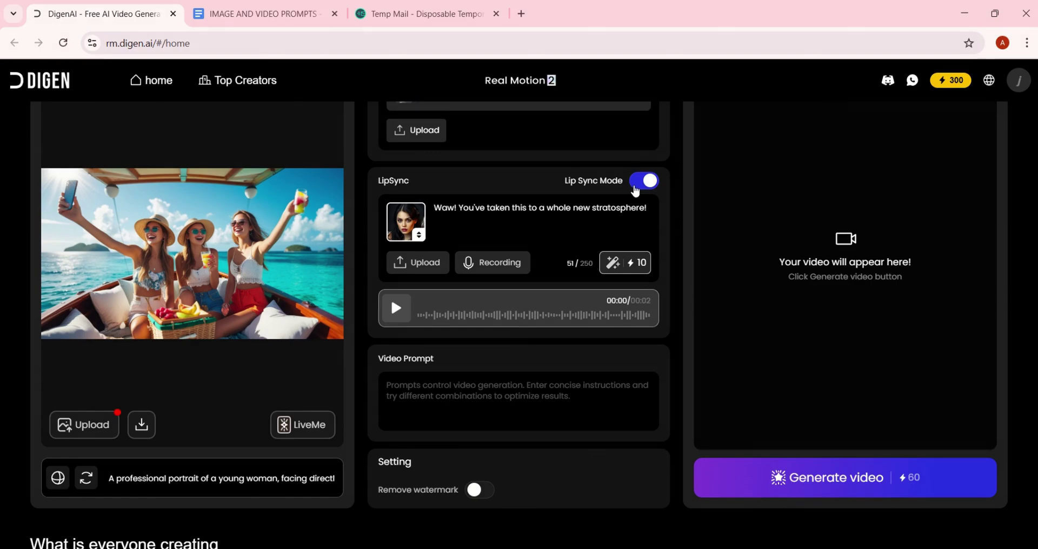
pyautogui.click(637, 189)
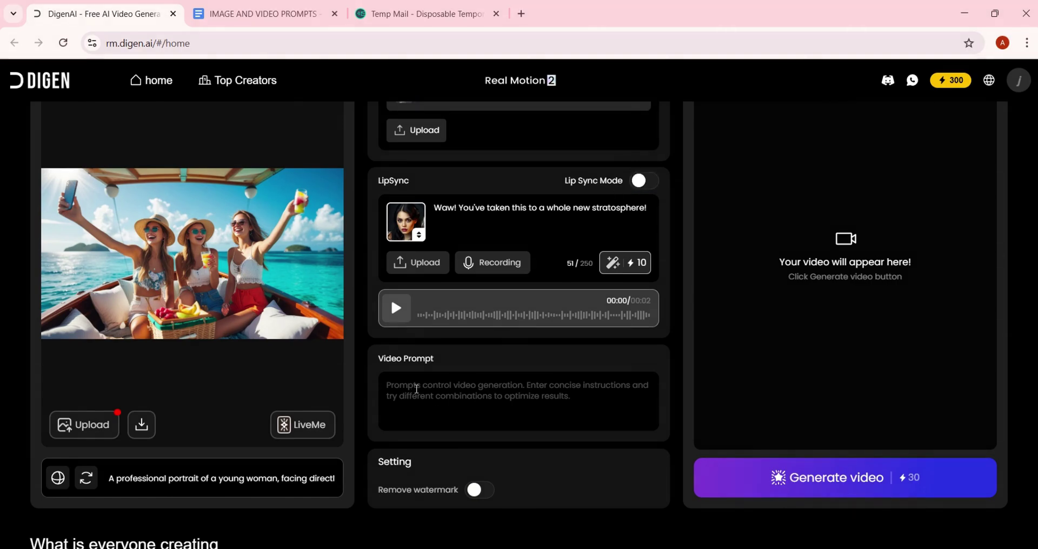
# - Paste the boat tracking-shot video prompt from the prompts document and generate the 10-second video
pyautogui.click(277, 16)
pyautogui.scroll(-1, 306, 293)
pyautogui.moveTo(304, 293); pyautogui.dragTo(323, 324)
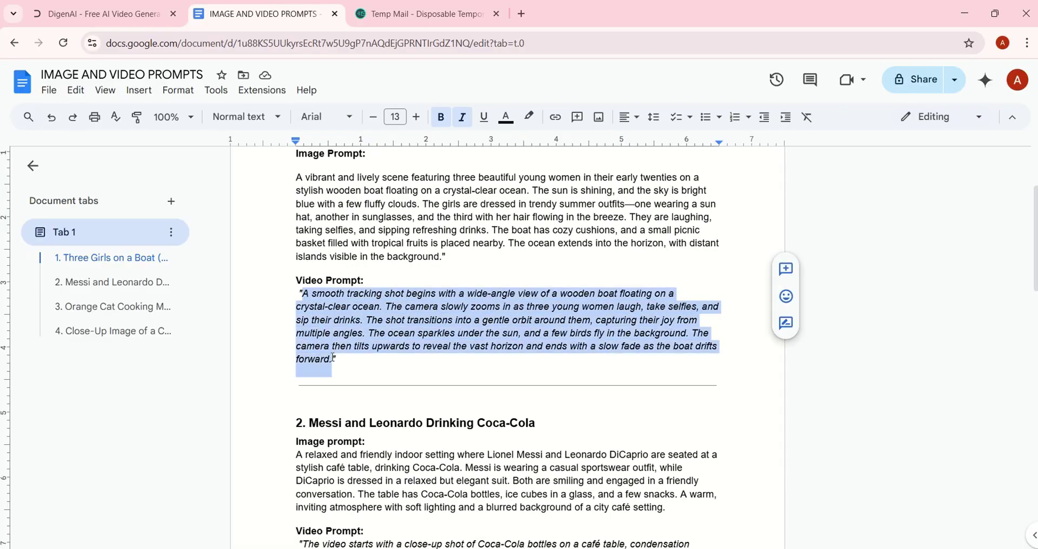
pyautogui.hotkey('ctrl', '1')
pyautogui.write('A smooth tracking shot begins with a wide-angle view of a wooden boat floating on a crystal-clear ocean. The camera slowly zooms in as three young women laugh, take selfies, and sip their drinks. The shot transitions into a gentle orbit around them, capturing their joy from multiple angles. The ocean sparkles under the sun, and a few birds fly in the background. The camera then tilts upwards to reveal the vast horizon and ends with a slow fade as the boat drifts forward.')
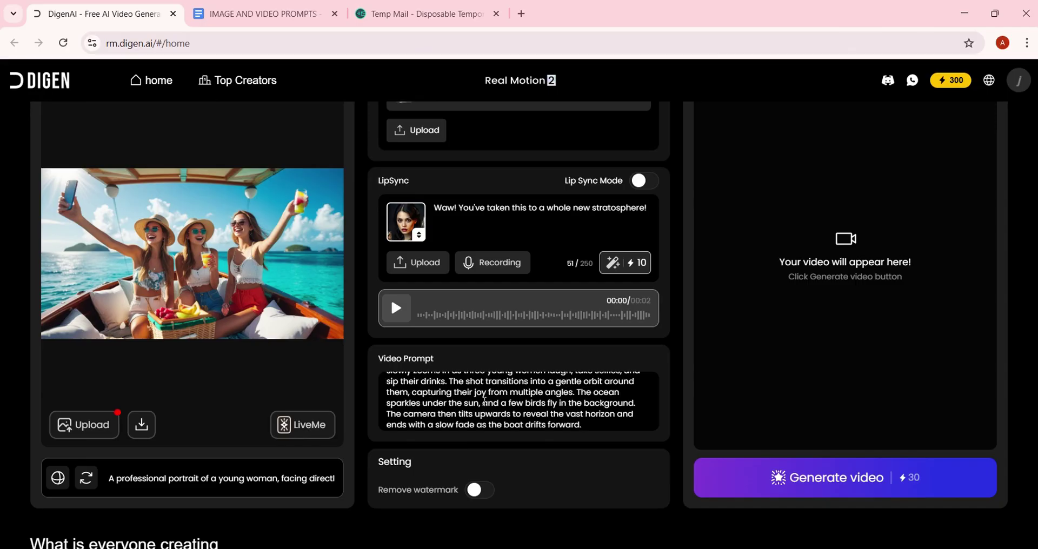
pyautogui.click(898, 489)
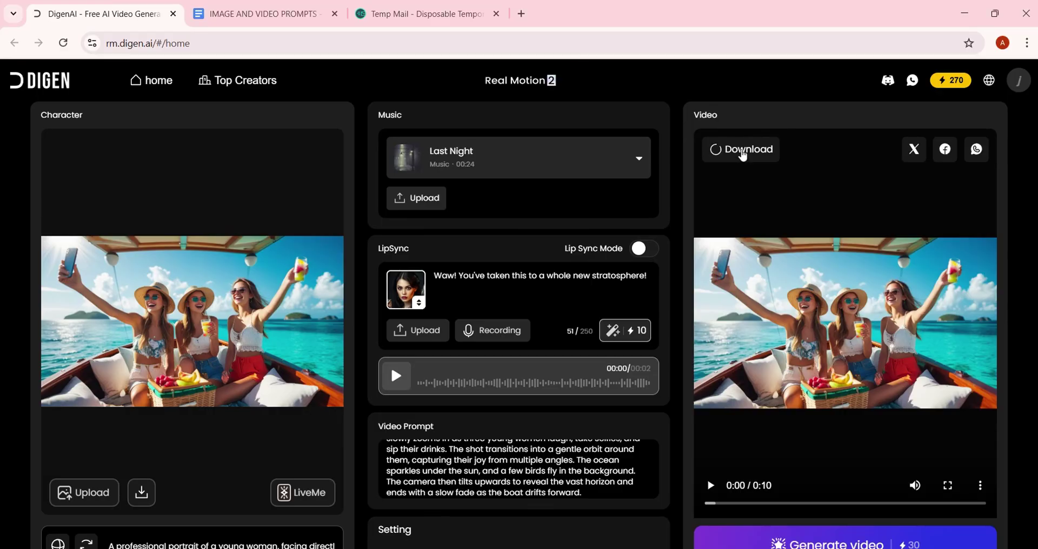
# - Play the newly generated boat video in the Video panel
pyautogui.click(776, 218)
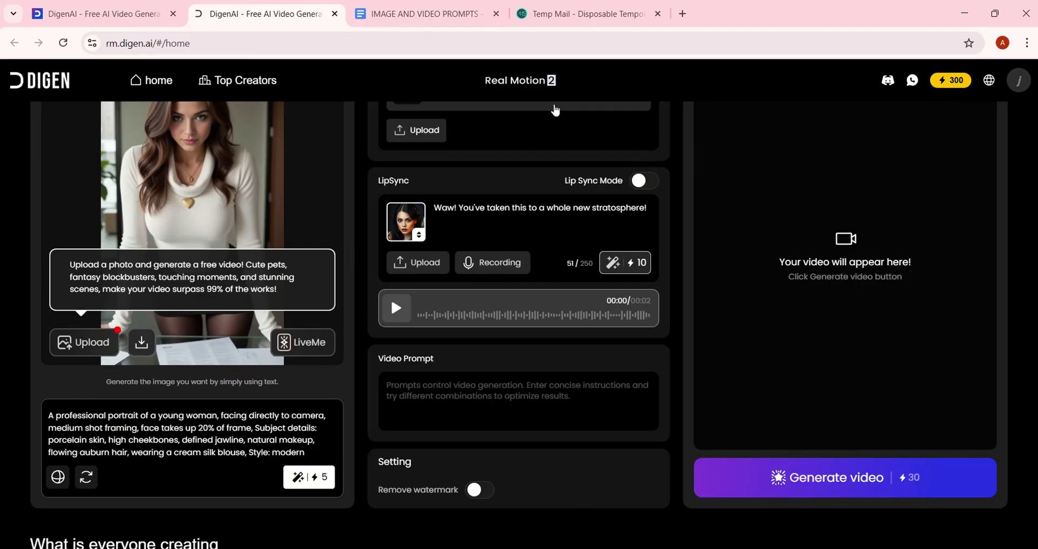
# - Refresh the Temp Mail inbox and copy the temporary email address
pyautogui.click(580, 16)
pyautogui.scroll(10, 495, 276)
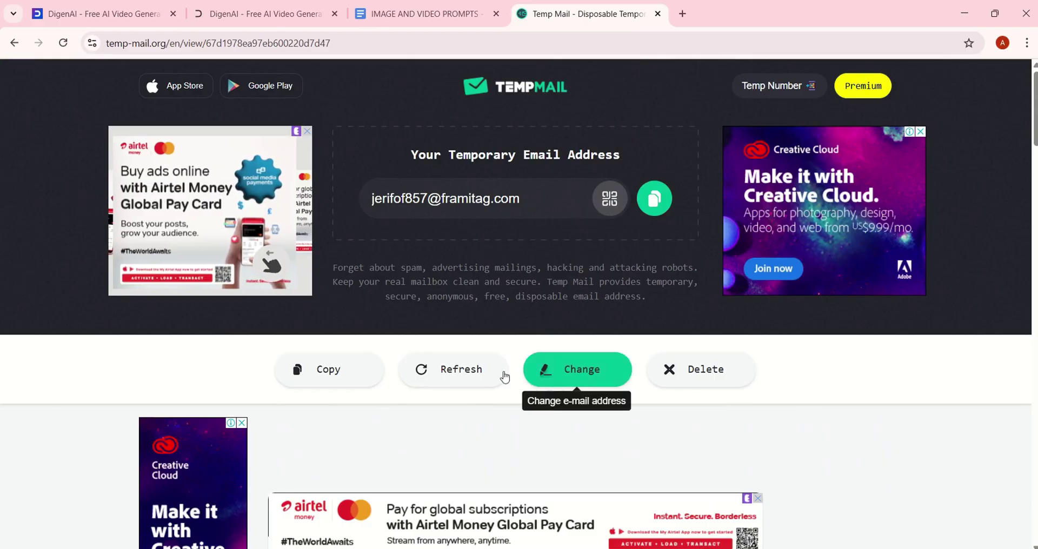
pyautogui.click(469, 369)
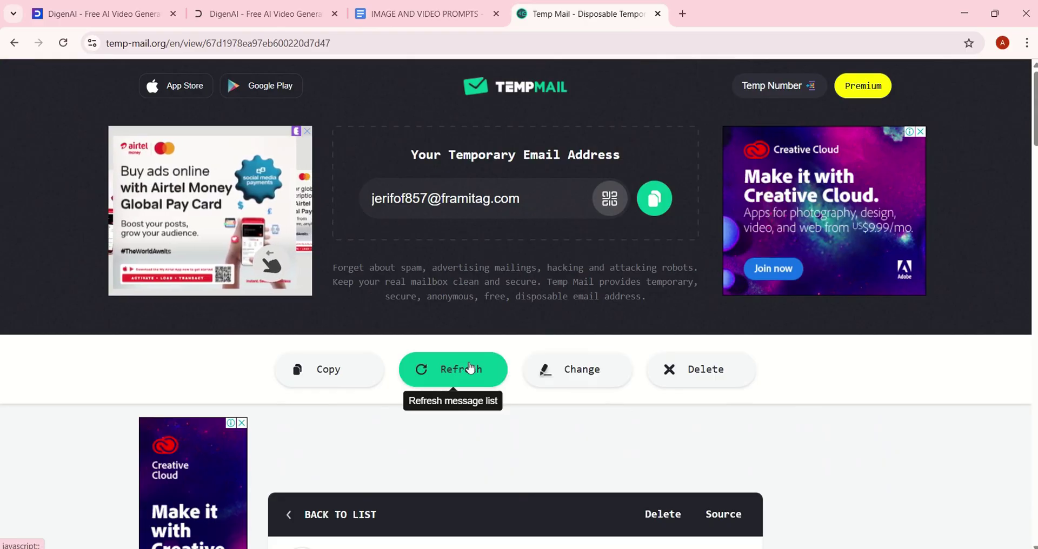
pyautogui.click(655, 200)
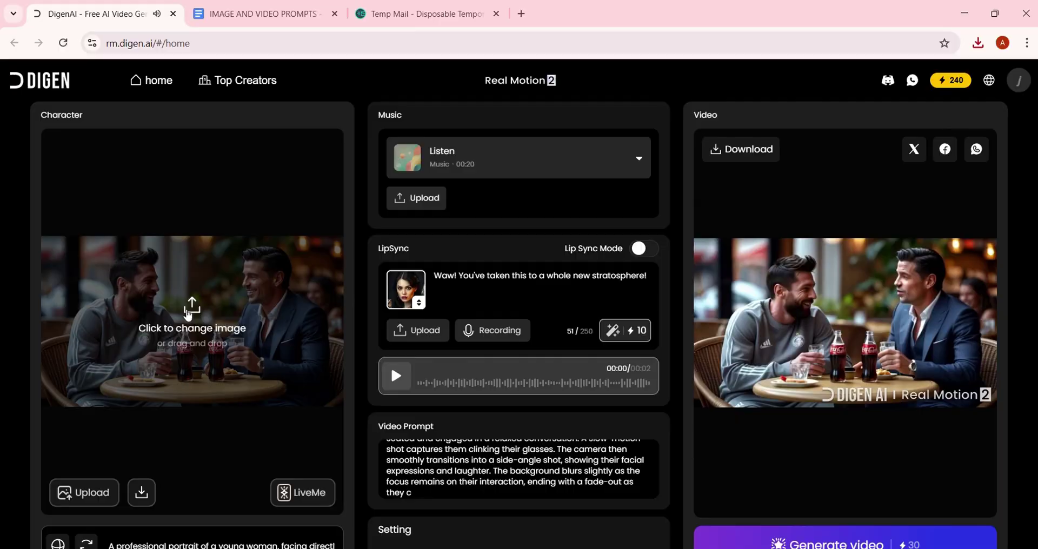
# - Upload the cat chef image as the character and paste the orange cat cooking prompt
pyautogui.click(196, 310)
pyautogui.click(926, 528)
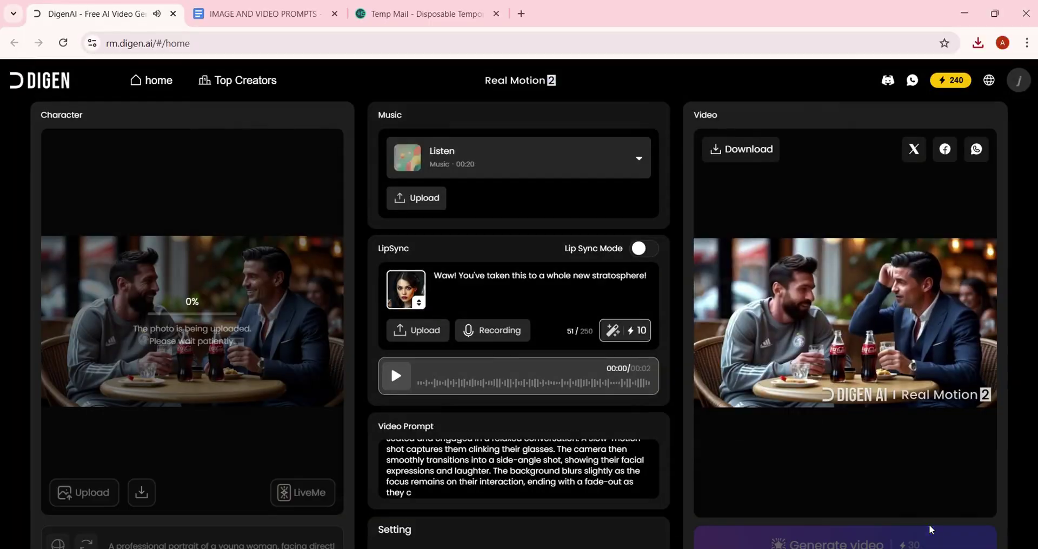
pyautogui.click(254, 14)
pyautogui.click(112, 306)
pyautogui.moveTo(297, 359); pyautogui.dragTo(516, 424)
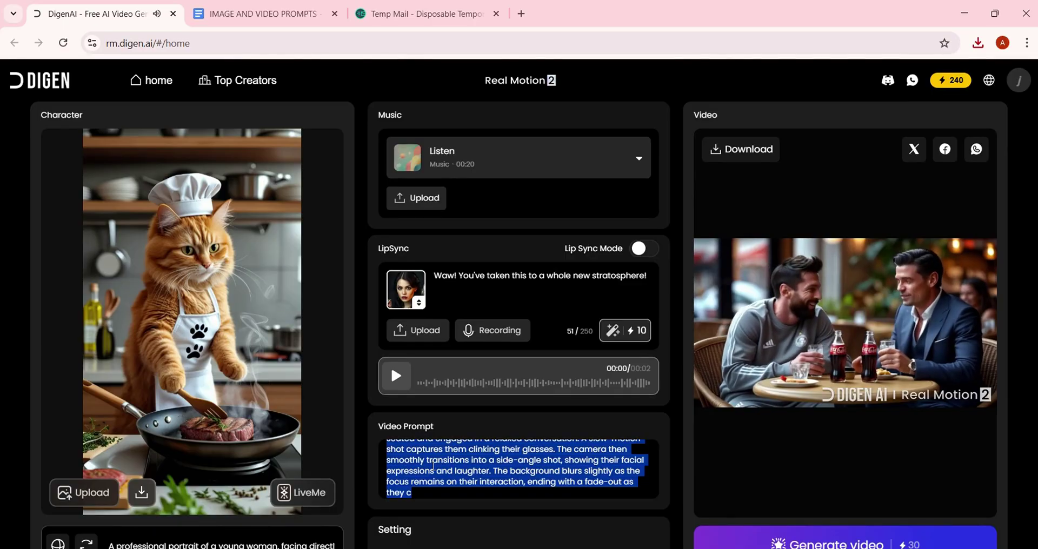
pyautogui.hotkey('ctrl', 'v')
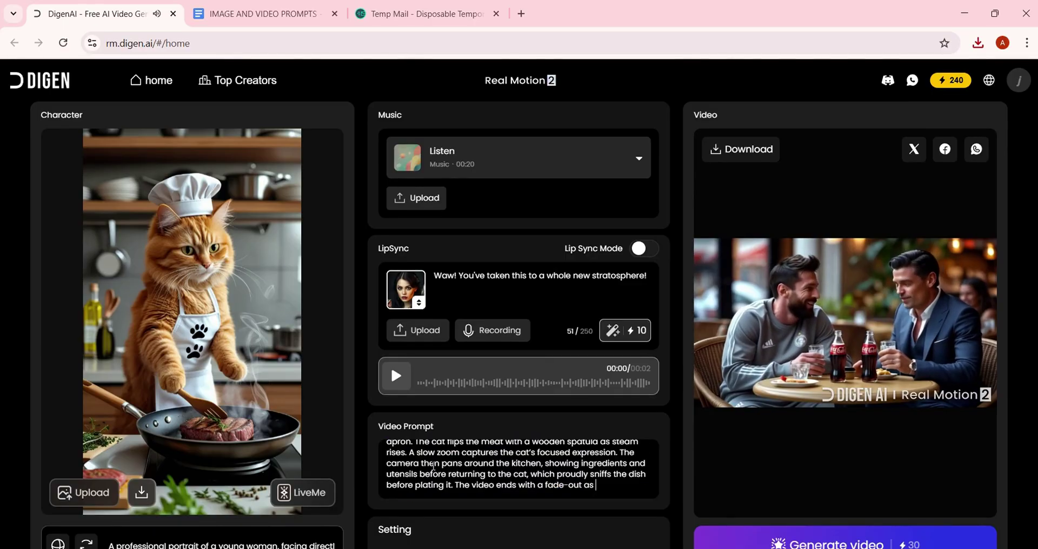
# - Set music to No Music, generate the cat chef video, and download it
pyautogui.click(638, 158)
pyautogui.click(448, 209)
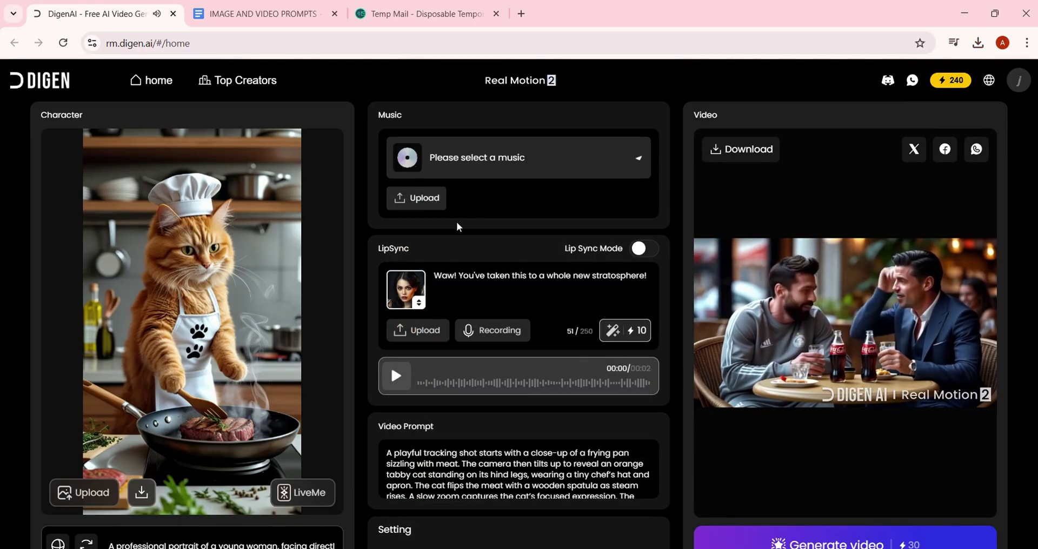
pyautogui.scroll(-2, 741, 469)
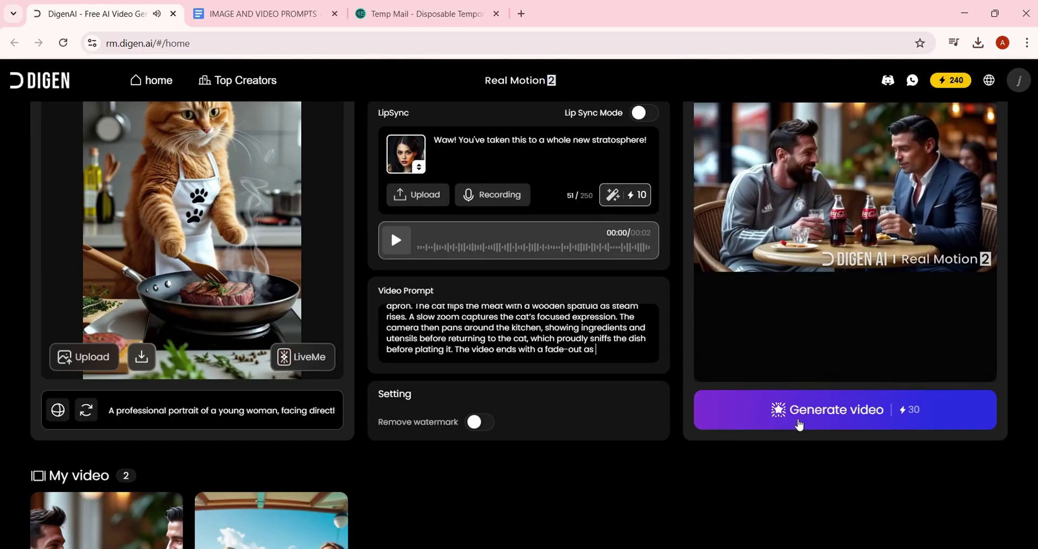
pyautogui.click(811, 409)
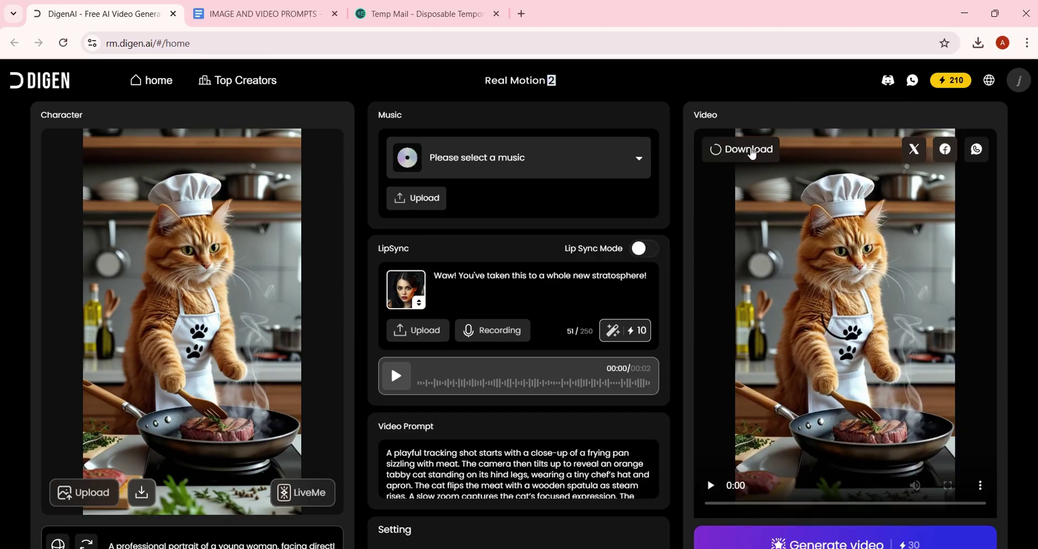
pyautogui.click(730, 220)
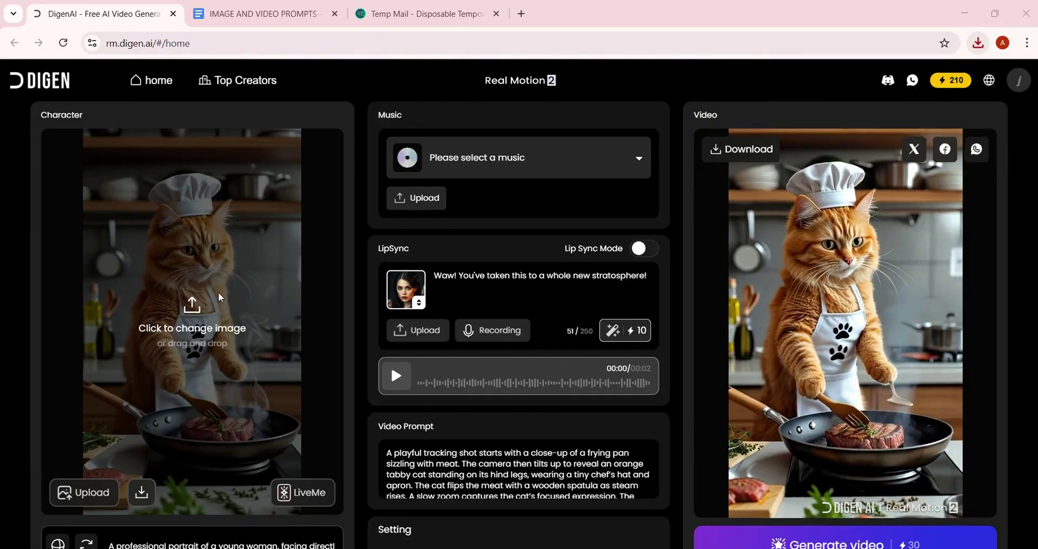
# - Use the goggled woman portrait as character, enable Lip Sync, and upload the ElevenLabs voice file
pyautogui.click(218, 293)
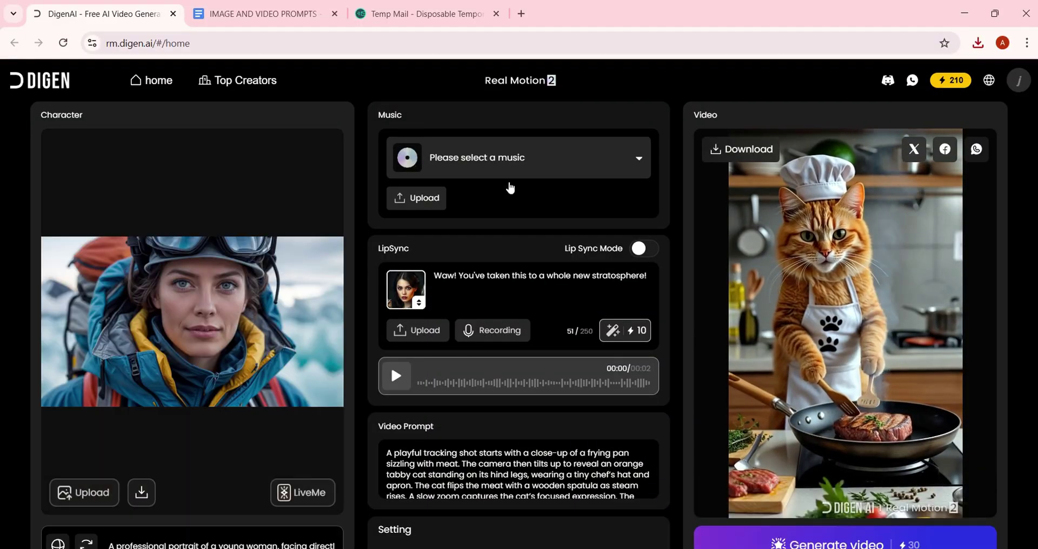
pyautogui.click(643, 250)
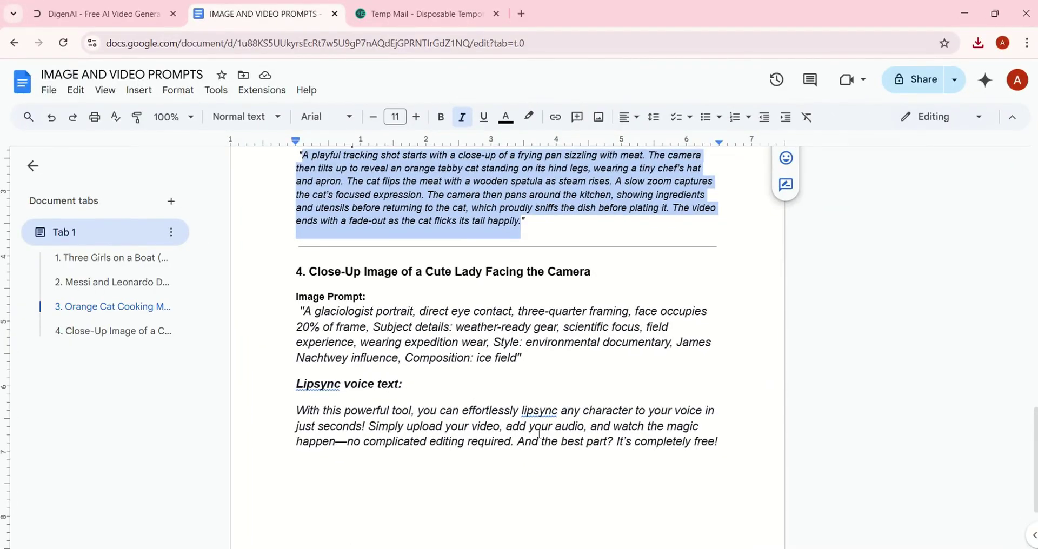
pyautogui.click(79, 19)
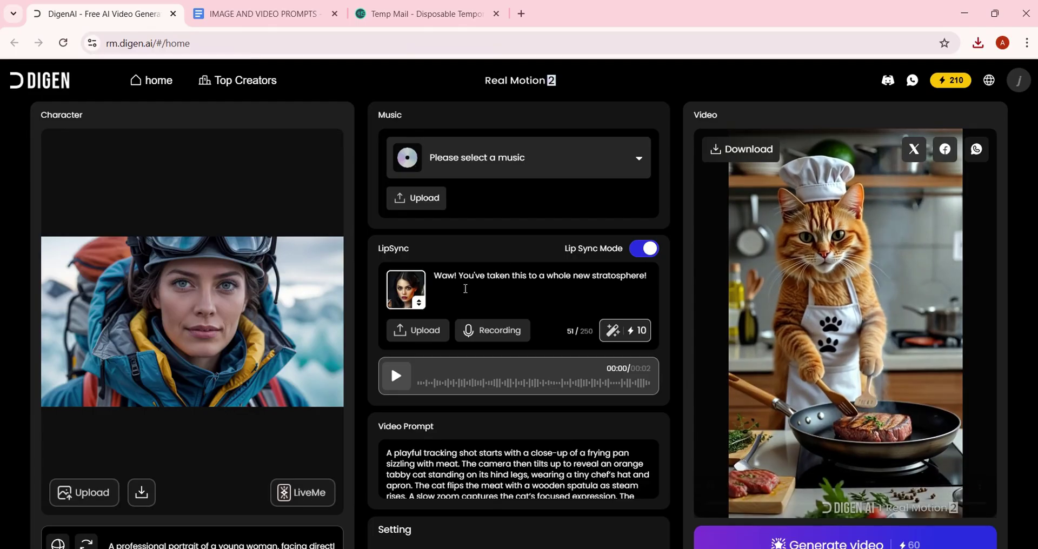
pyautogui.click(422, 330)
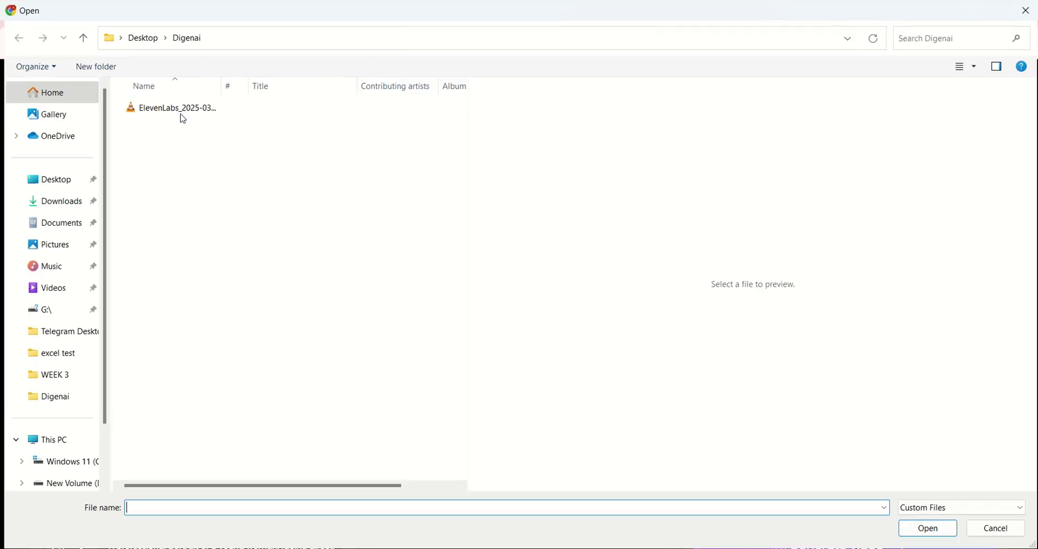
pyautogui.click(196, 118)
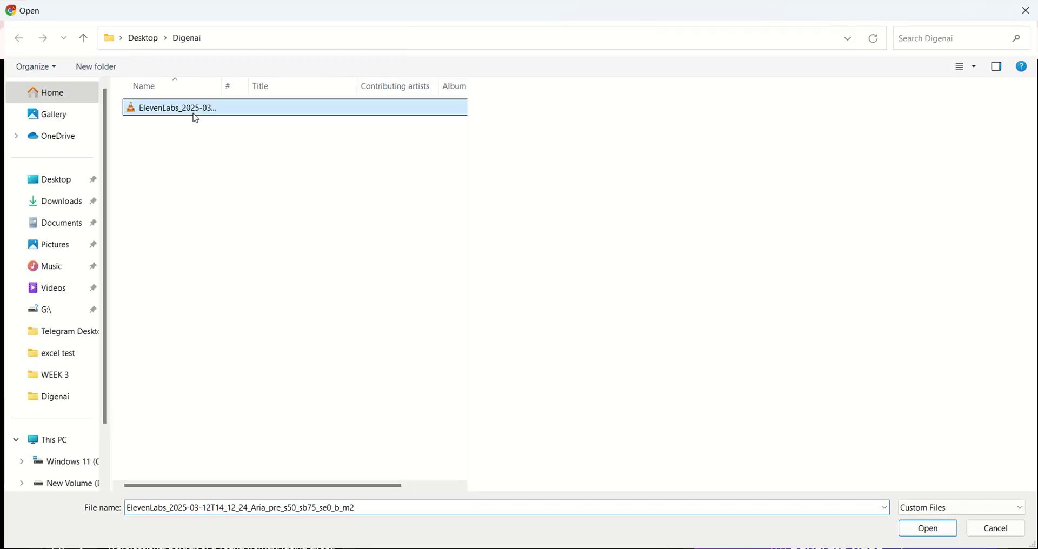
pyautogui.click(928, 528)
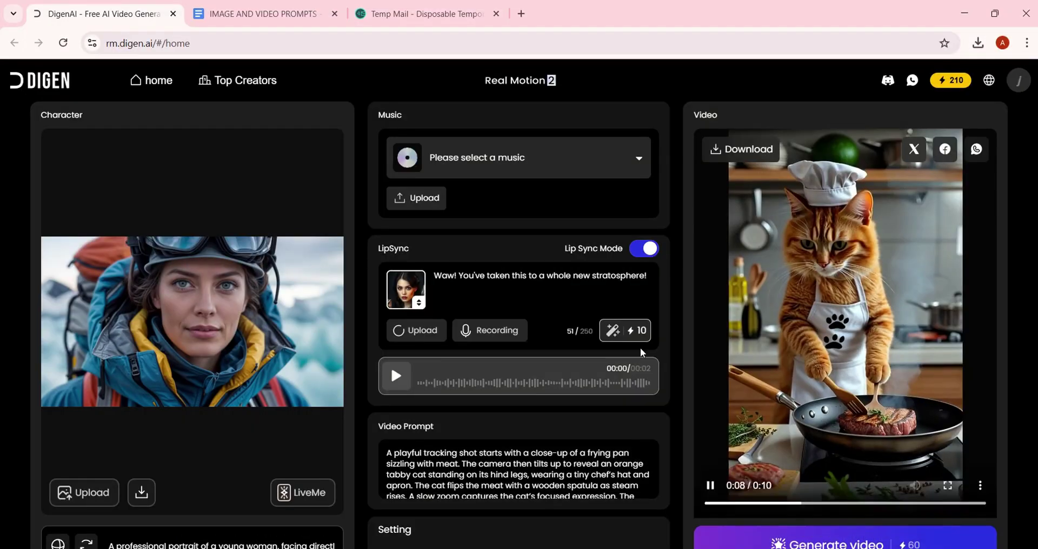
# - Enter 'a lady talking' as the video prompt
pyautogui.click(426, 468)
pyautogui.write('a lady')
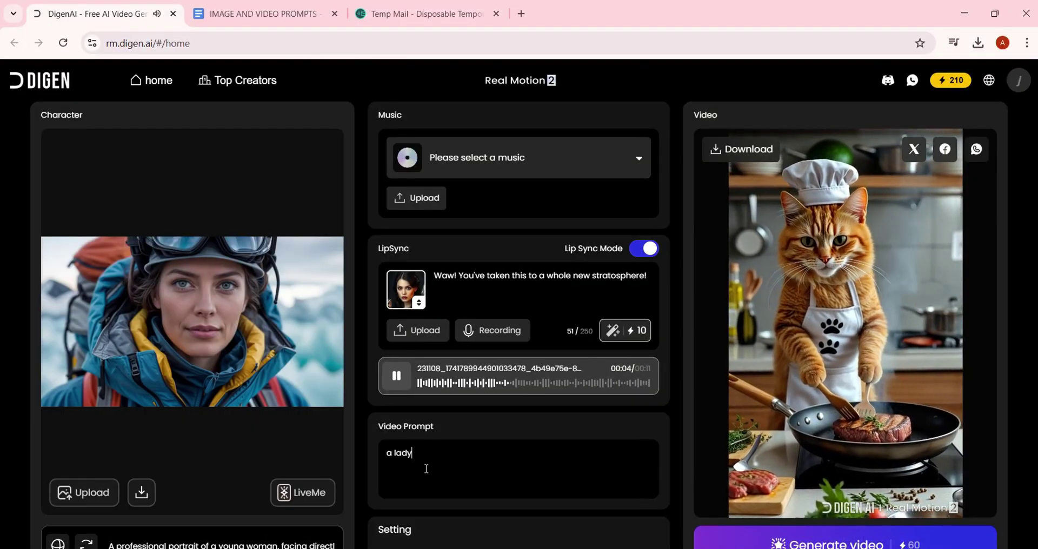
pyautogui.write(' talking')
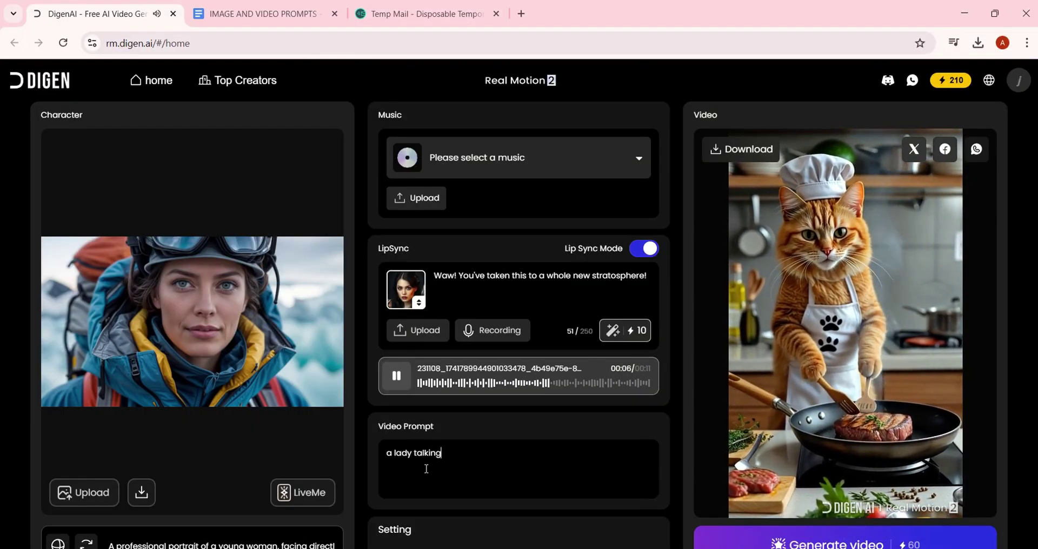
pyautogui.scroll(-3, 871, 397)
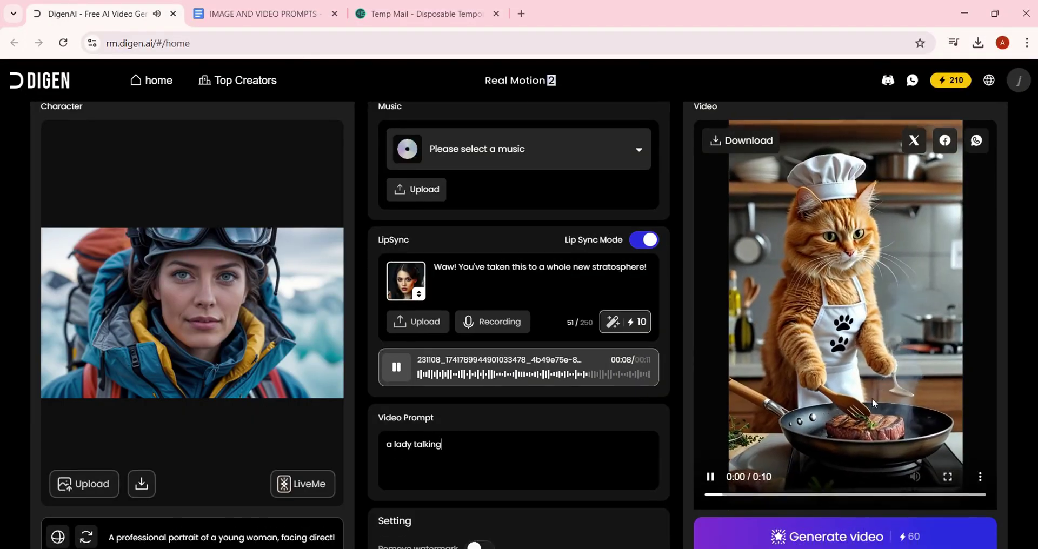